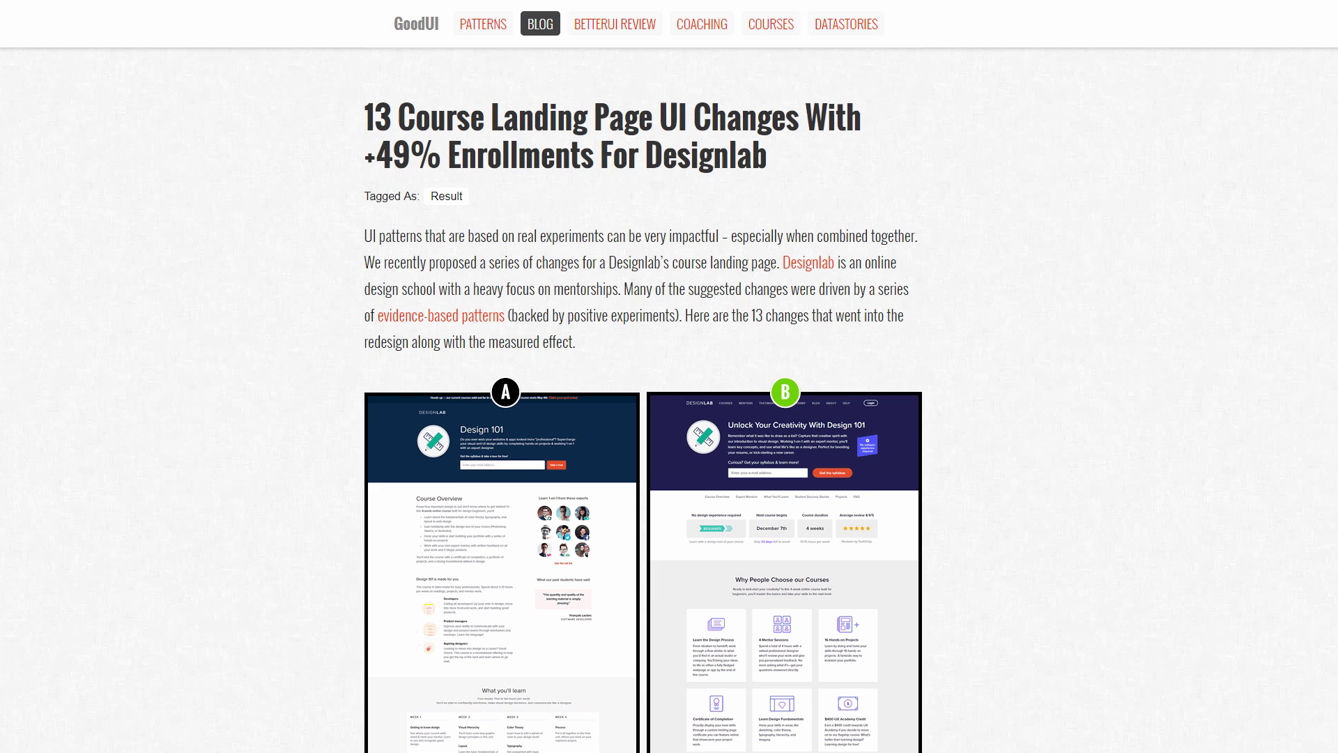
Draw a test brush stroke toward the discount mockup, then undo it.
scroll(669, 377, down, 2)
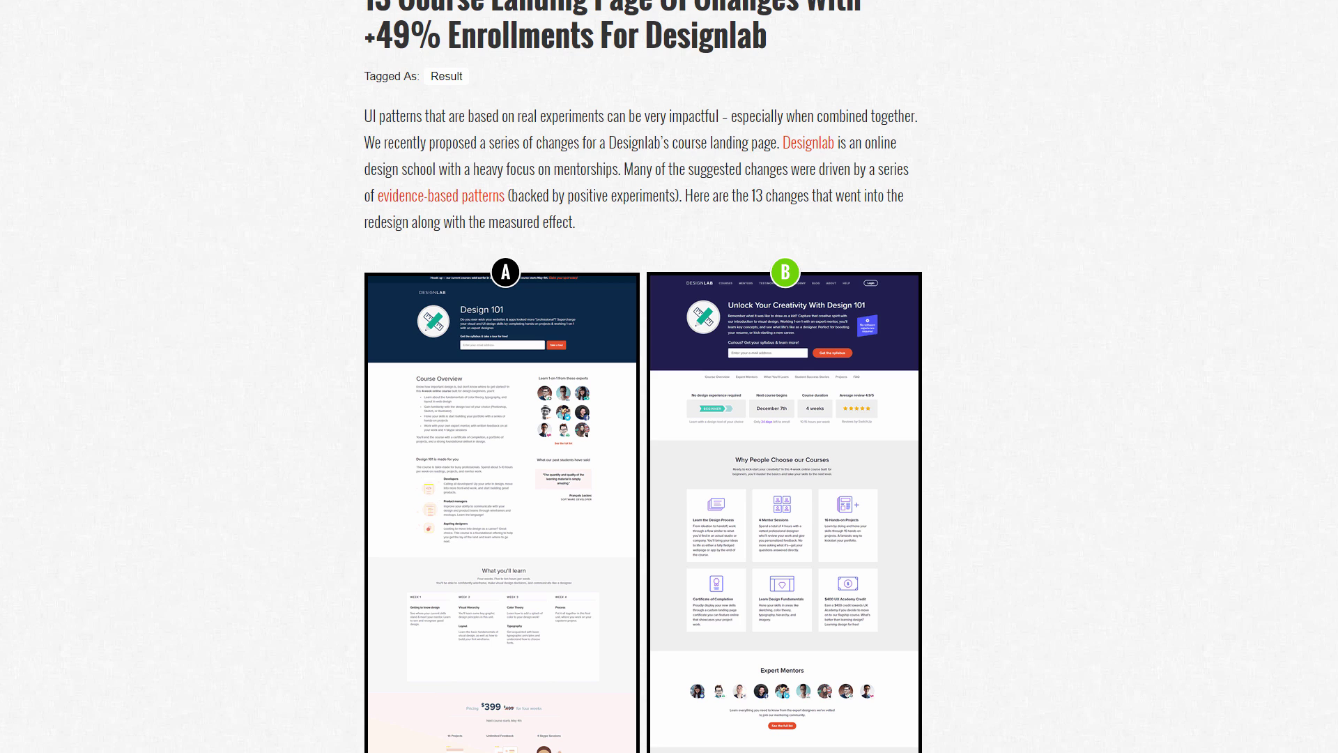
scroll(871, 445, up, 1)
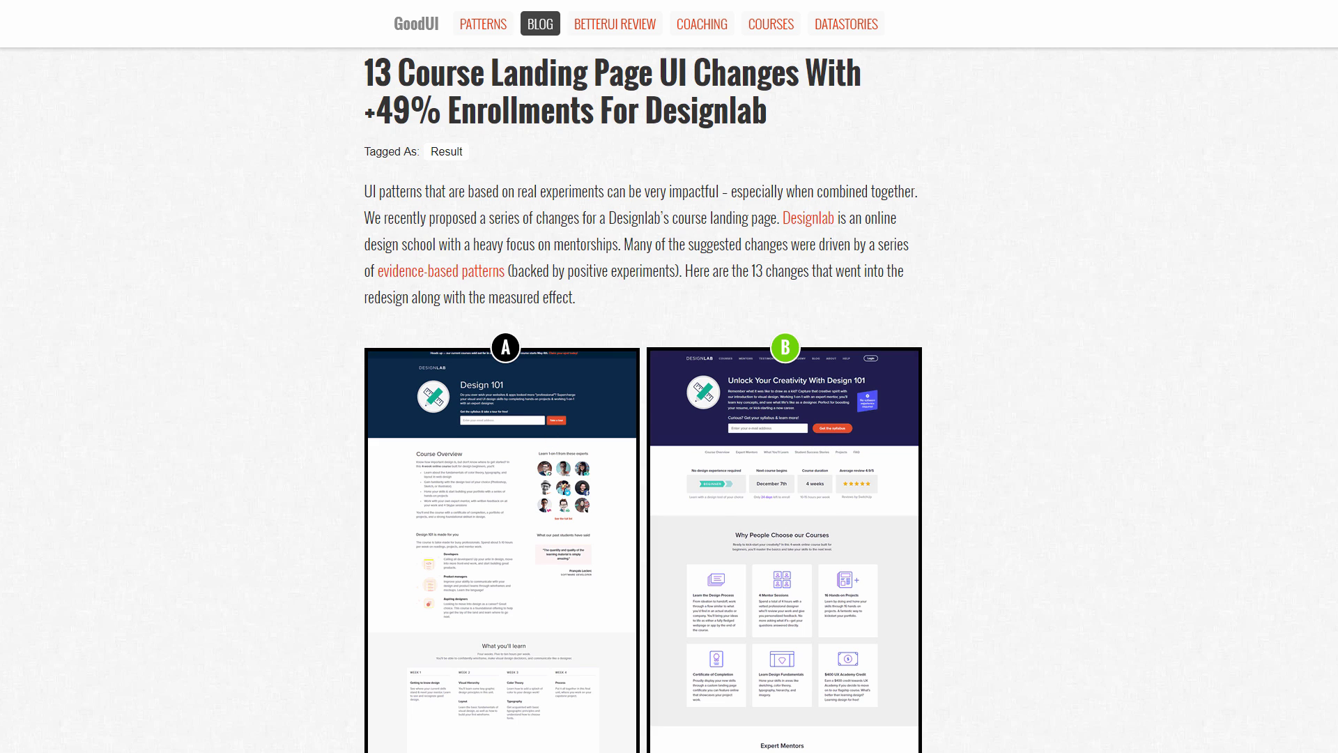
scroll(669, 376, down, 20)
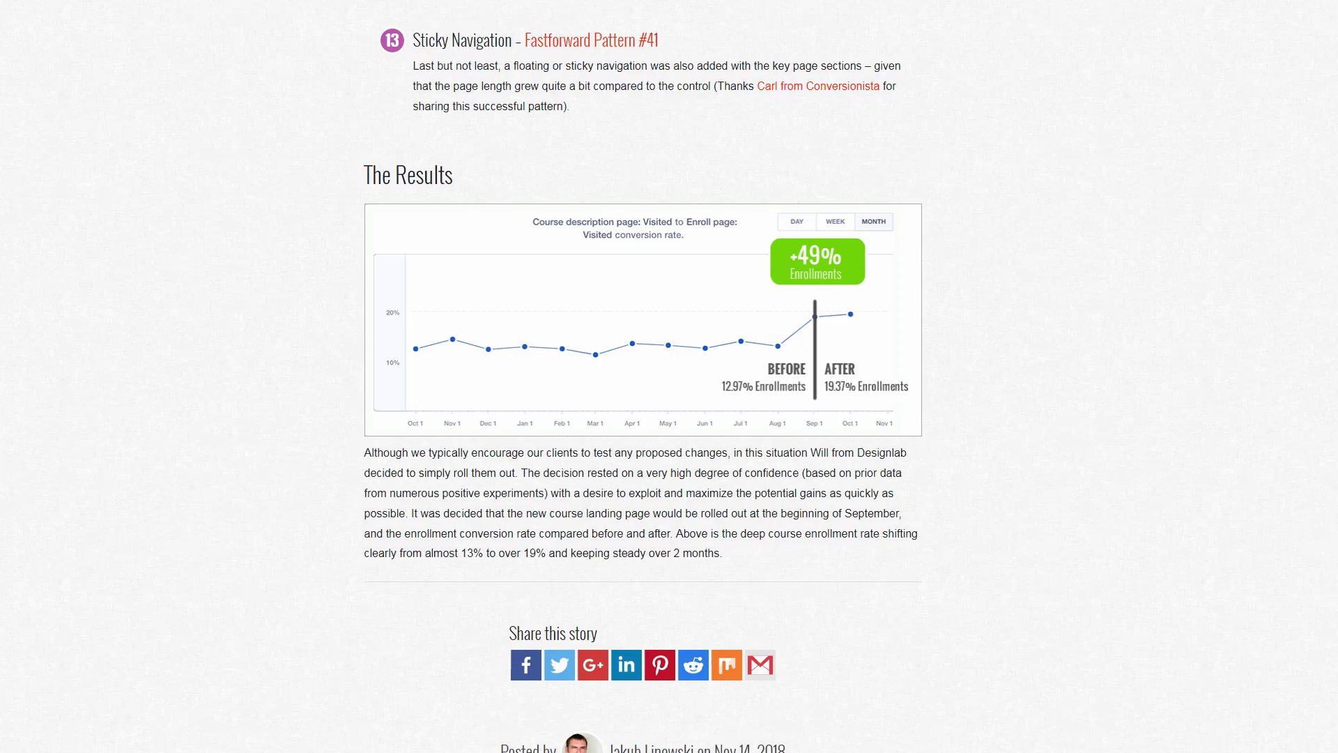
scroll(669, 377, up, 1)
scroll(669, 377, up, 1)
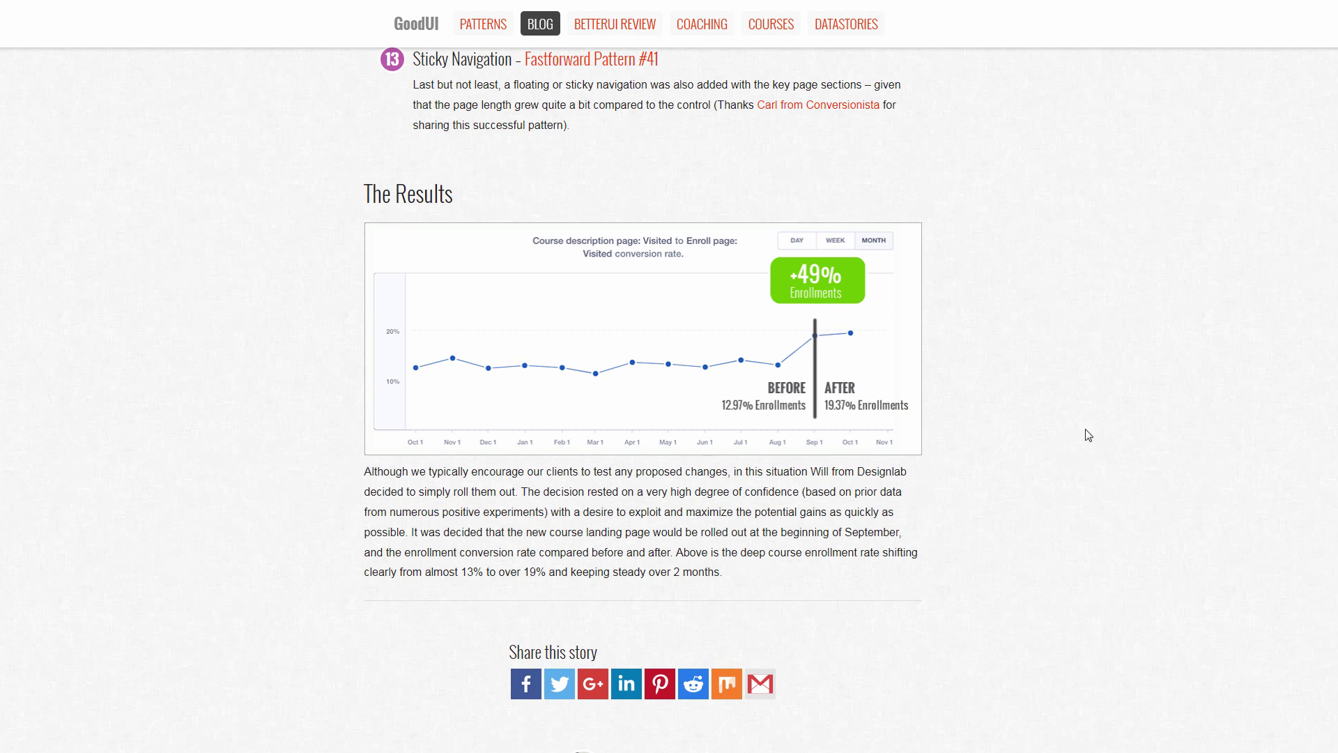
mouse_move(809, 418)
scroll(642, 398, up, 20)
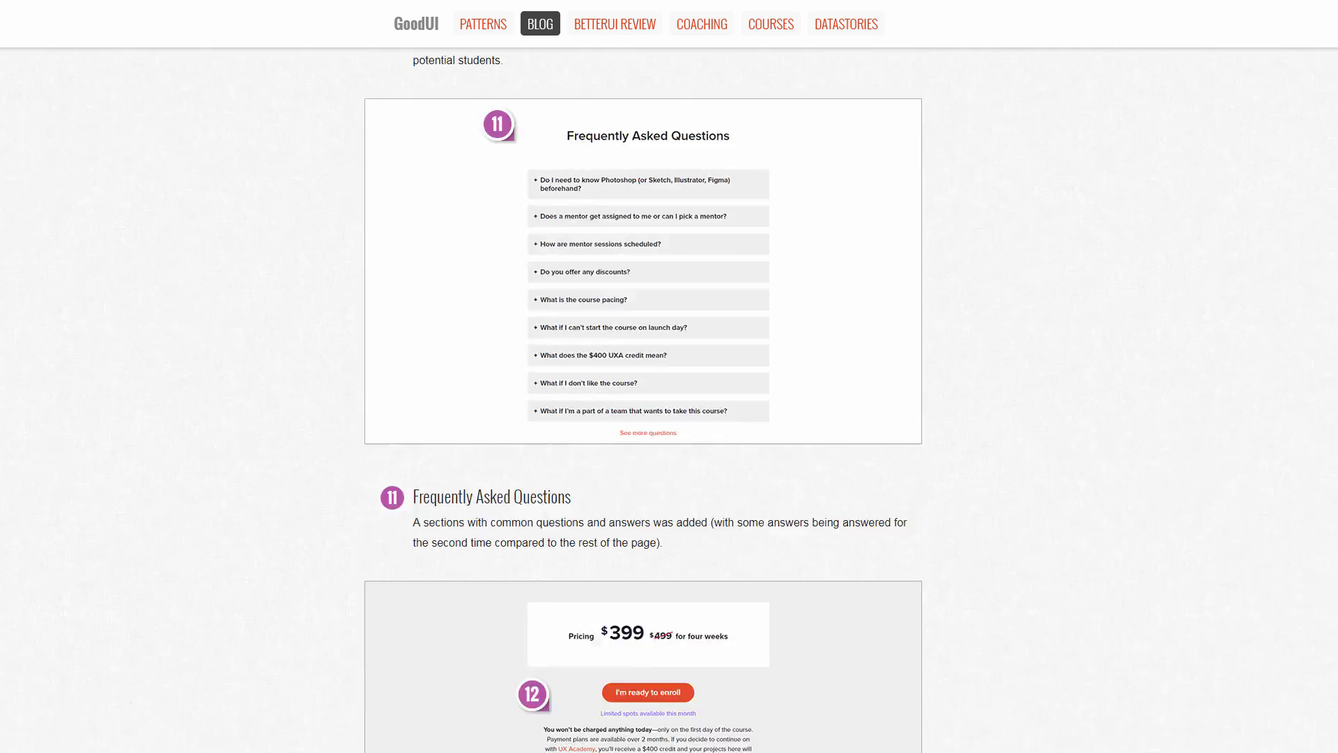
scroll(836, 704, up, 6)
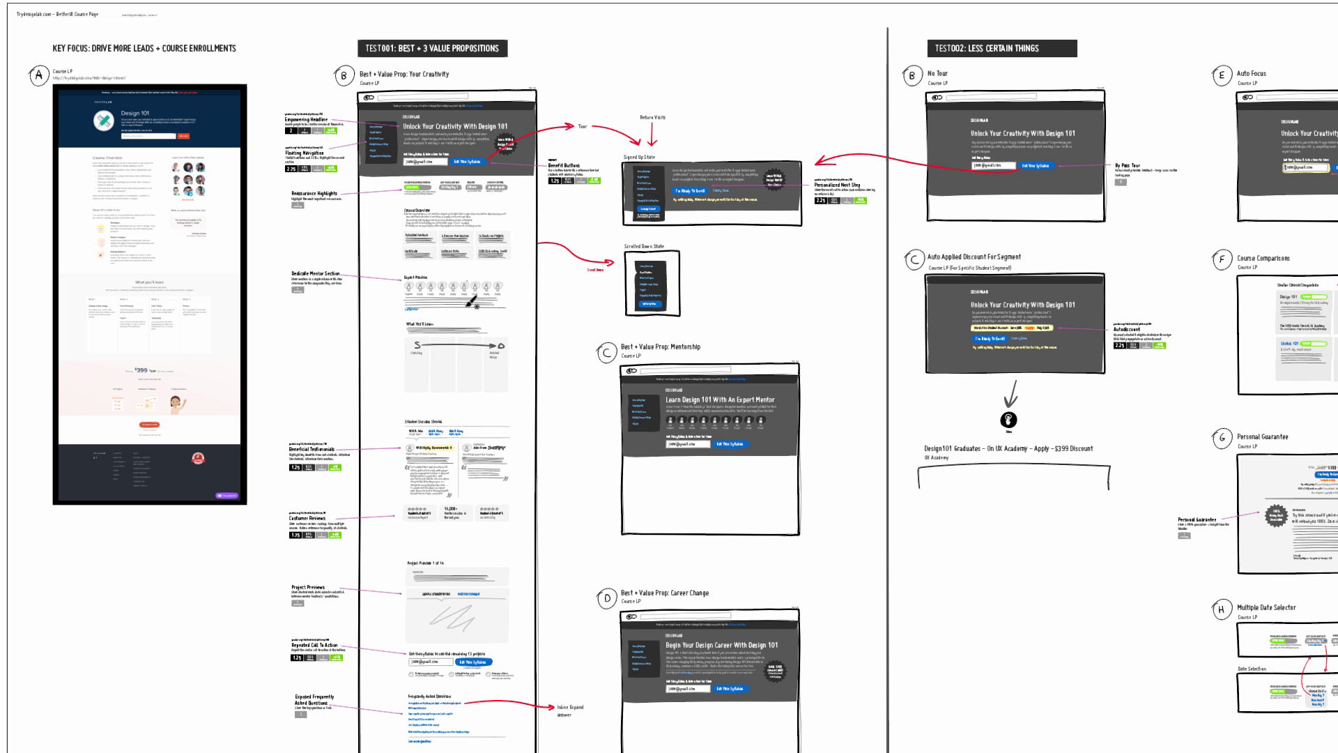
click(790, 254)
drag(705, 362, 1132, 336)
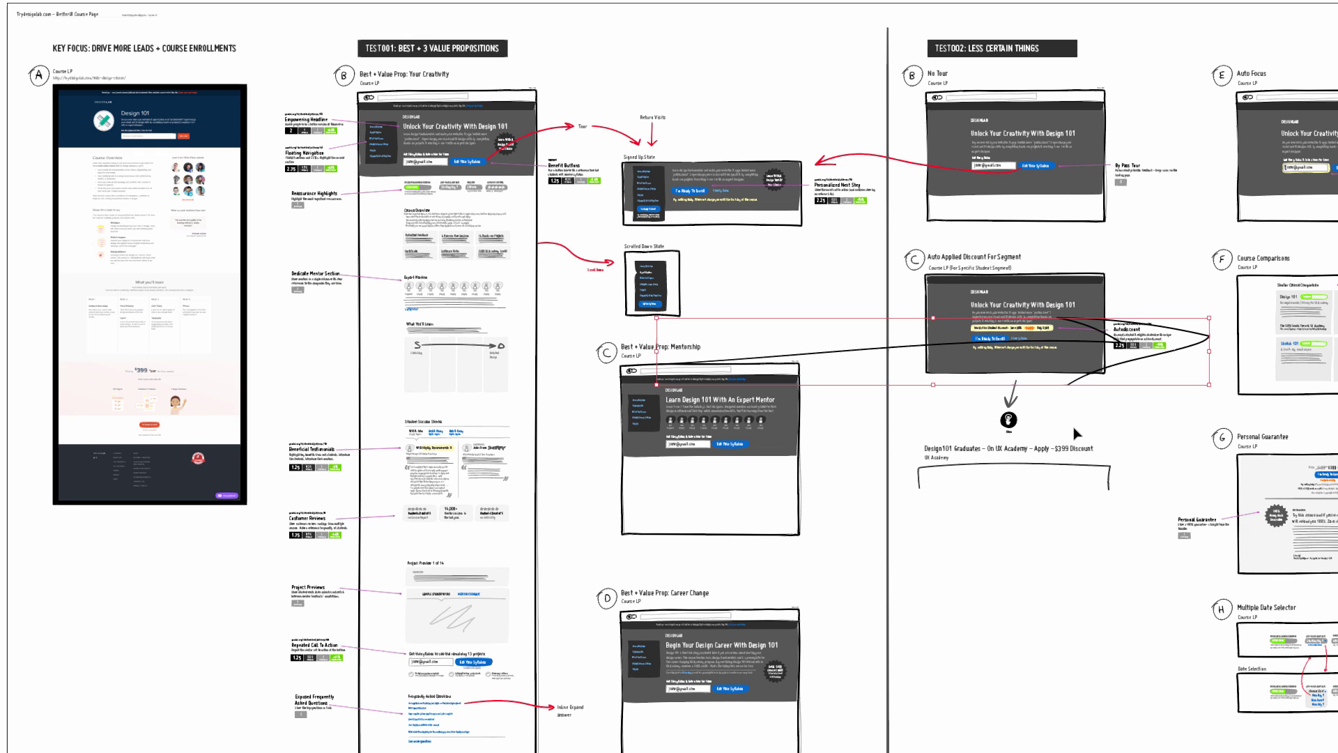
key(ctrl+z)
drag(788, 406, 803, 433)
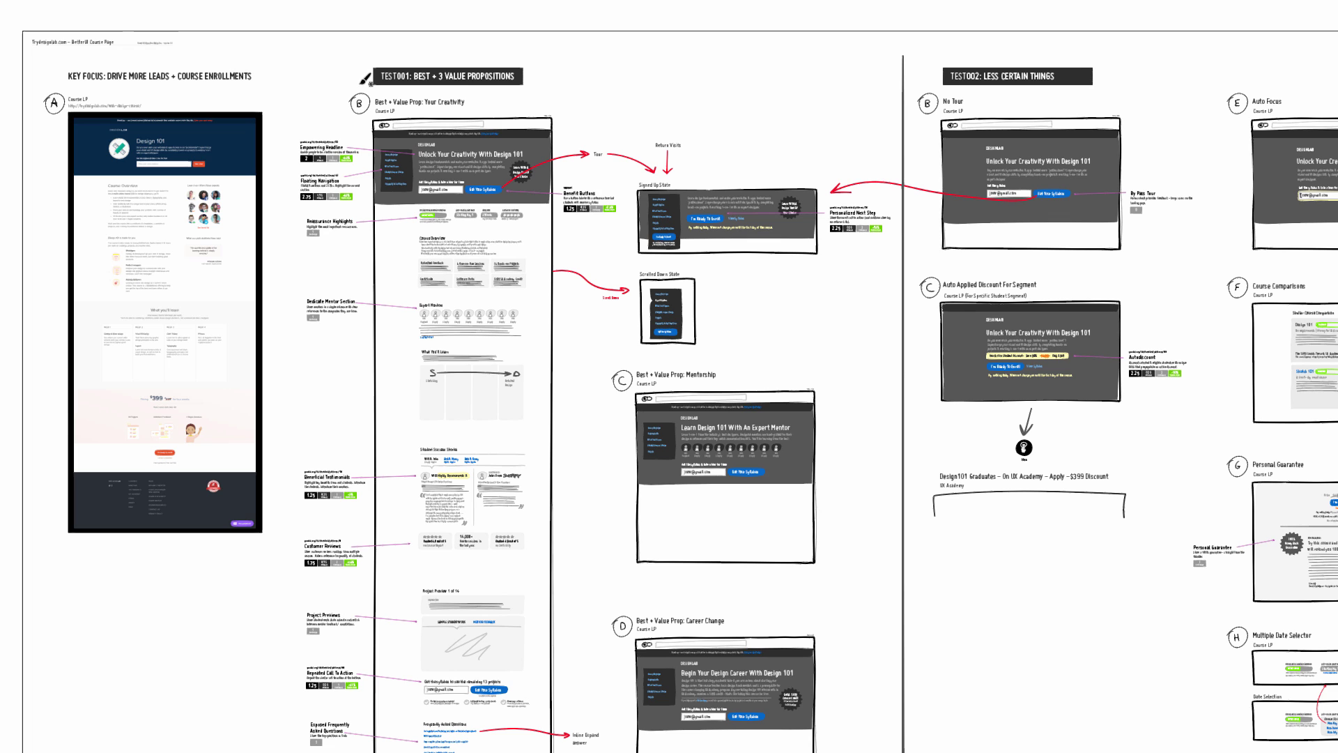
Loop the Creativity mockup with the brush, then undo the loop.
drag(457, 42, 377, 725)
drag(522, 732, 386, 91)
key(ctrl+z)
mouse_move(240, 200)
mouse_down()
mouse_move(251, 229)
mouse_move(232, 167)
mouse_move(229, 190)
mouse_up()
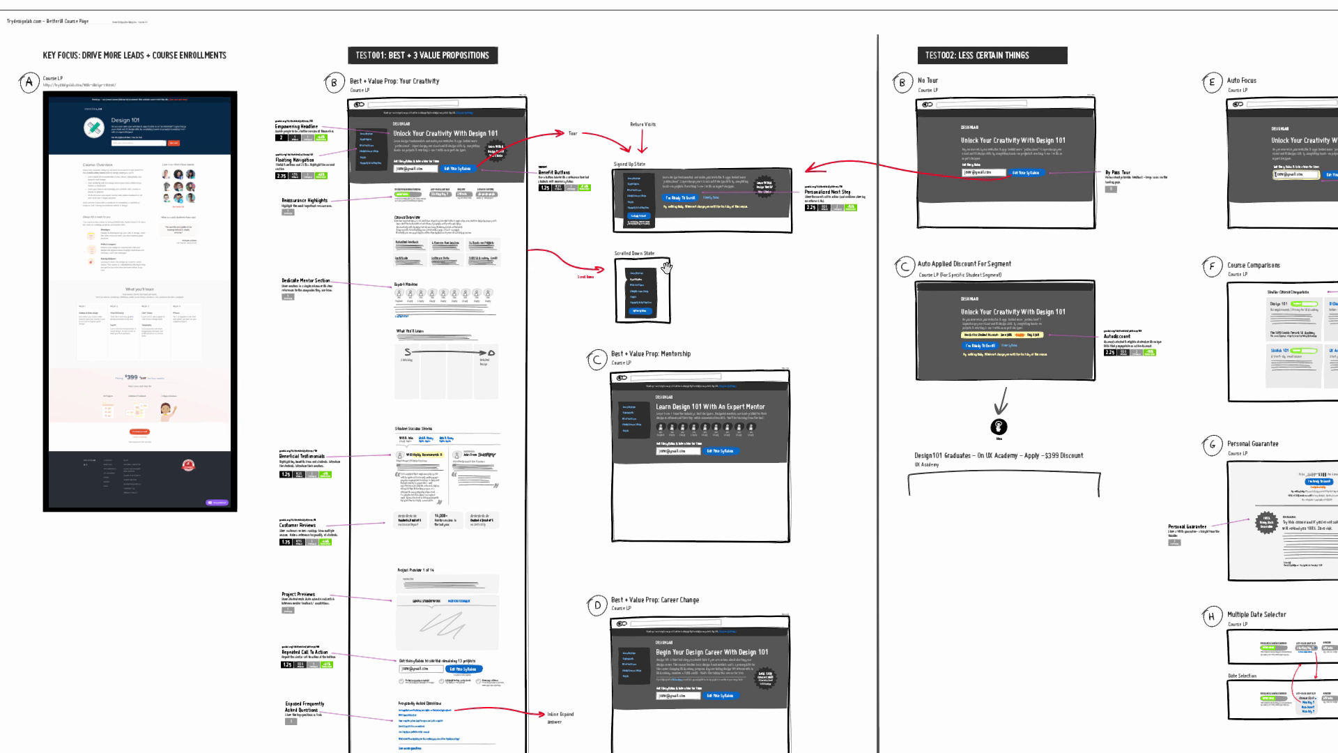
Fit the artboard, zoom into the left artwork, and delete a test zigzag stroke.
key(ctrl+minus)
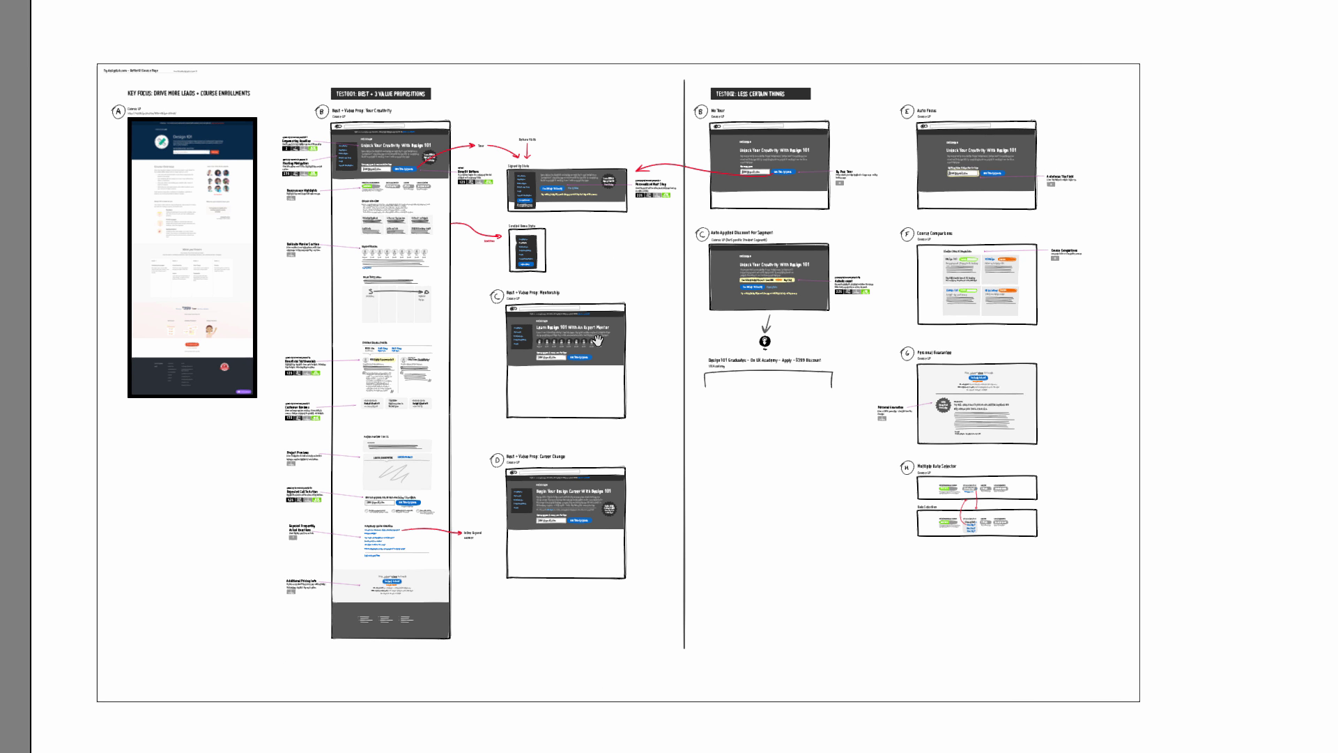
click(466, 305)
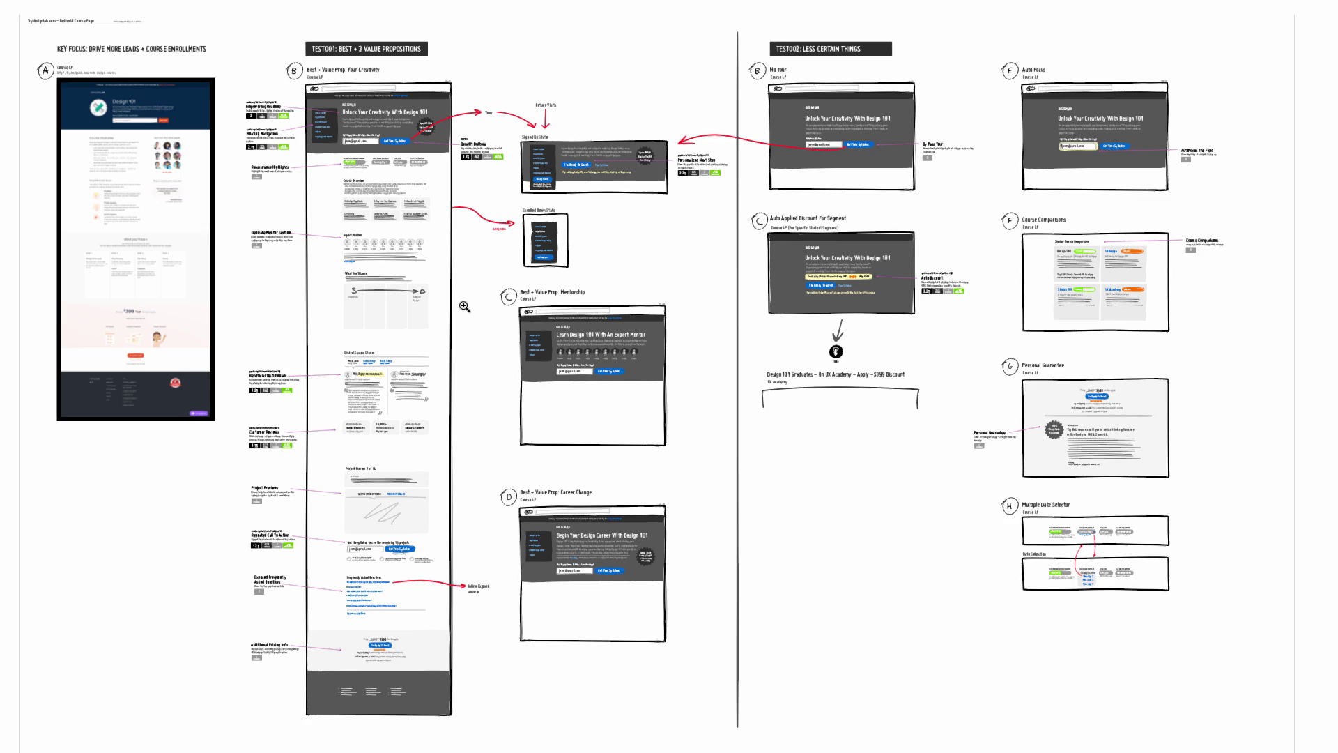
click(223, 231)
key(b)
drag(175, 46, 158, 483)
key(v)
key(Delete)
Sketch and undo an arrow below the mockup, then circle the TEST001 column.
key(b)
key(h)
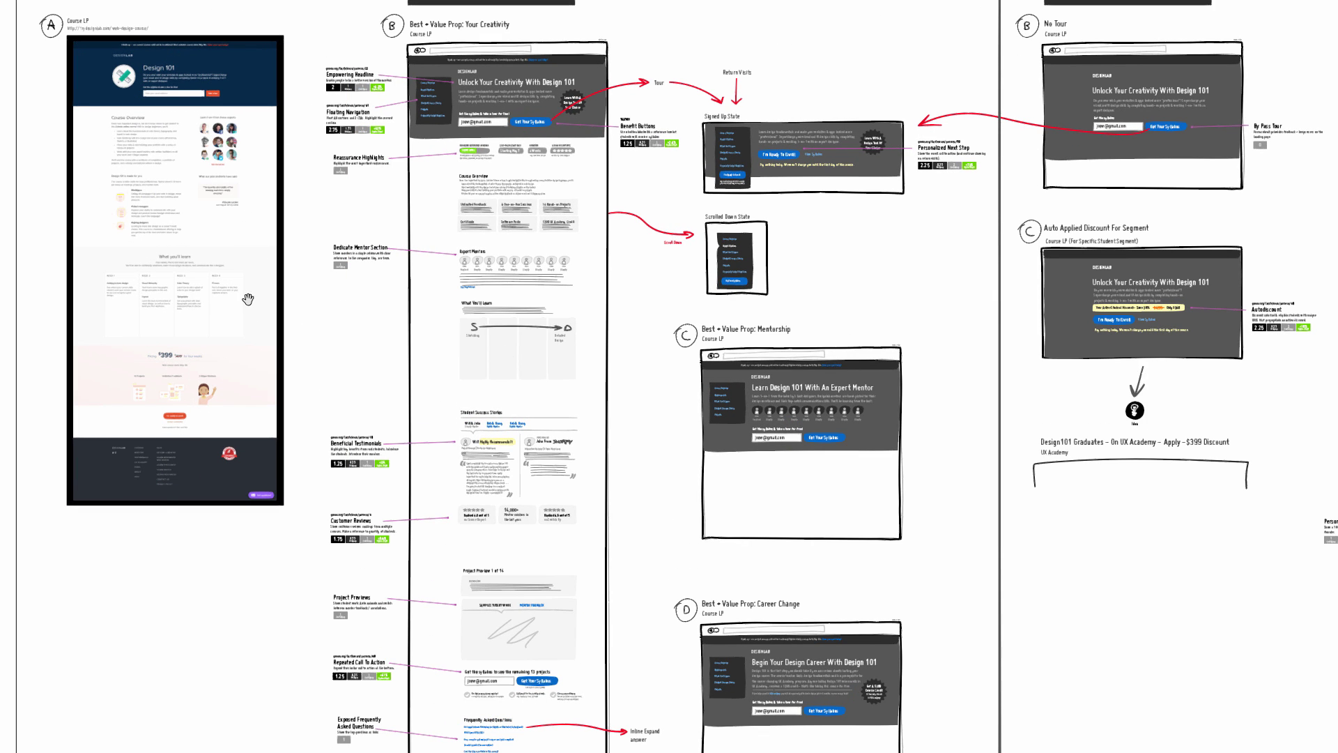
drag(252, 299, 322, 323)
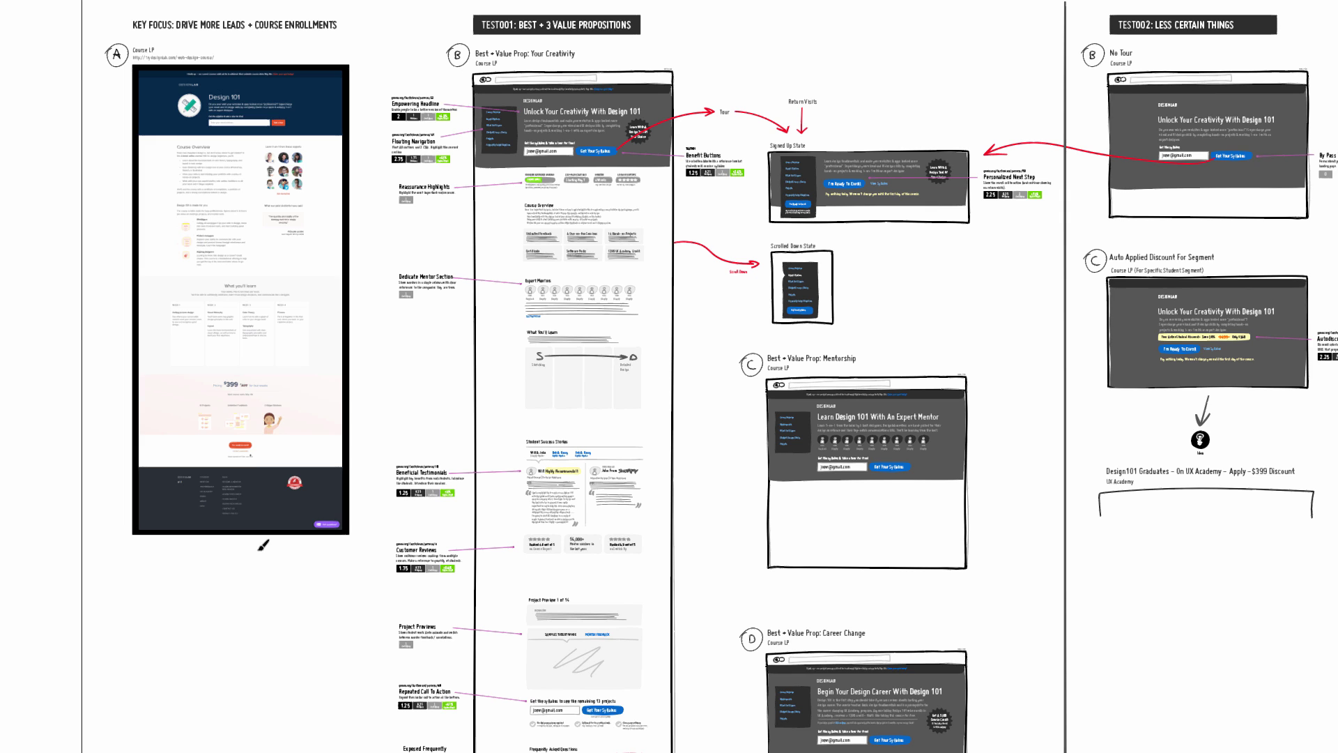
drag(259, 550, 275, 661)
drag(242, 617, 311, 598)
key(ctrl+z)
key(ctrl+z)
key(space)
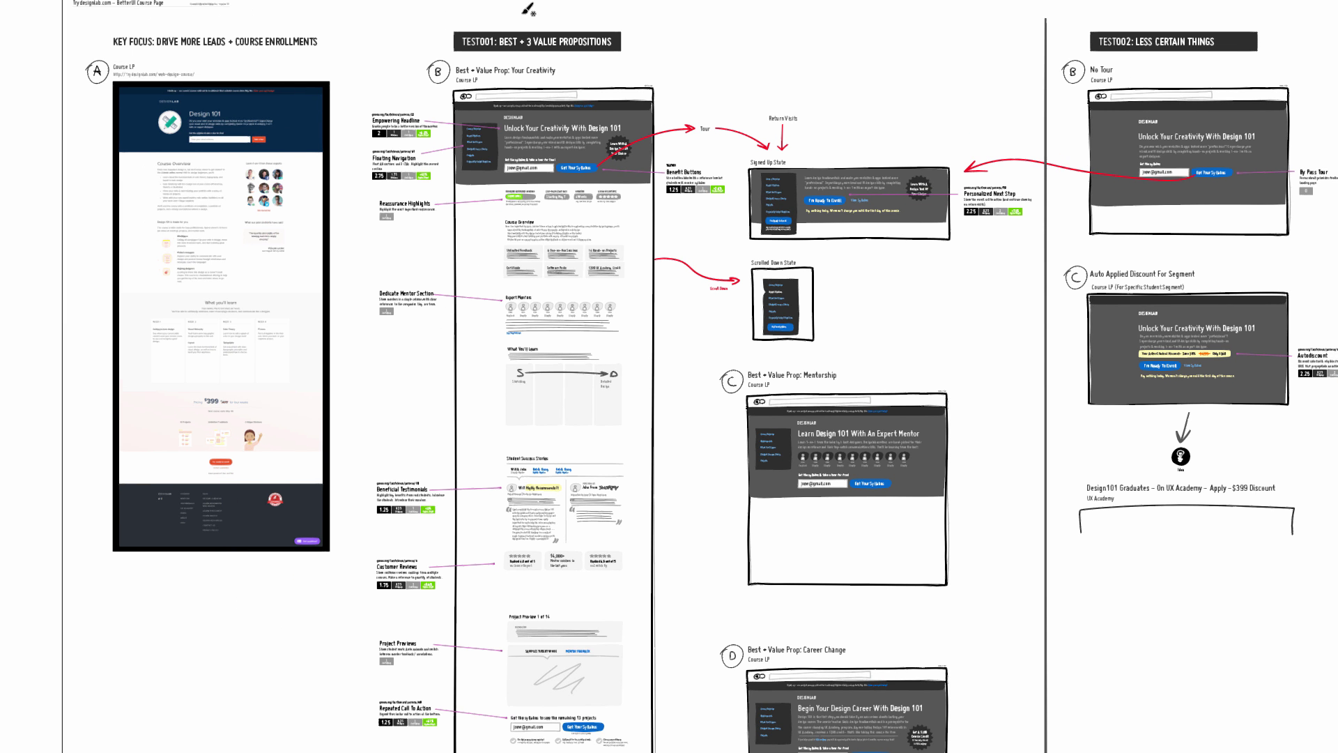
mouse_move(524, 14)
mouse_down()
mouse_move(488, 679)
mouse_move(738, 174)
mouse_move(491, 15)
mouse_up()
Frame the KEY FOCUS: DRIVE MORE LEADS + COURSE ENROLLMENTS heading with a brushed box and select it.
drag(279, 106, 302, 206)
drag(301, 206, 389, 206)
mouse_move(81, 103)
mouse_down()
mouse_move(386, 141)
mouse_move(44, 107)
mouse_up()
click(391, 144)
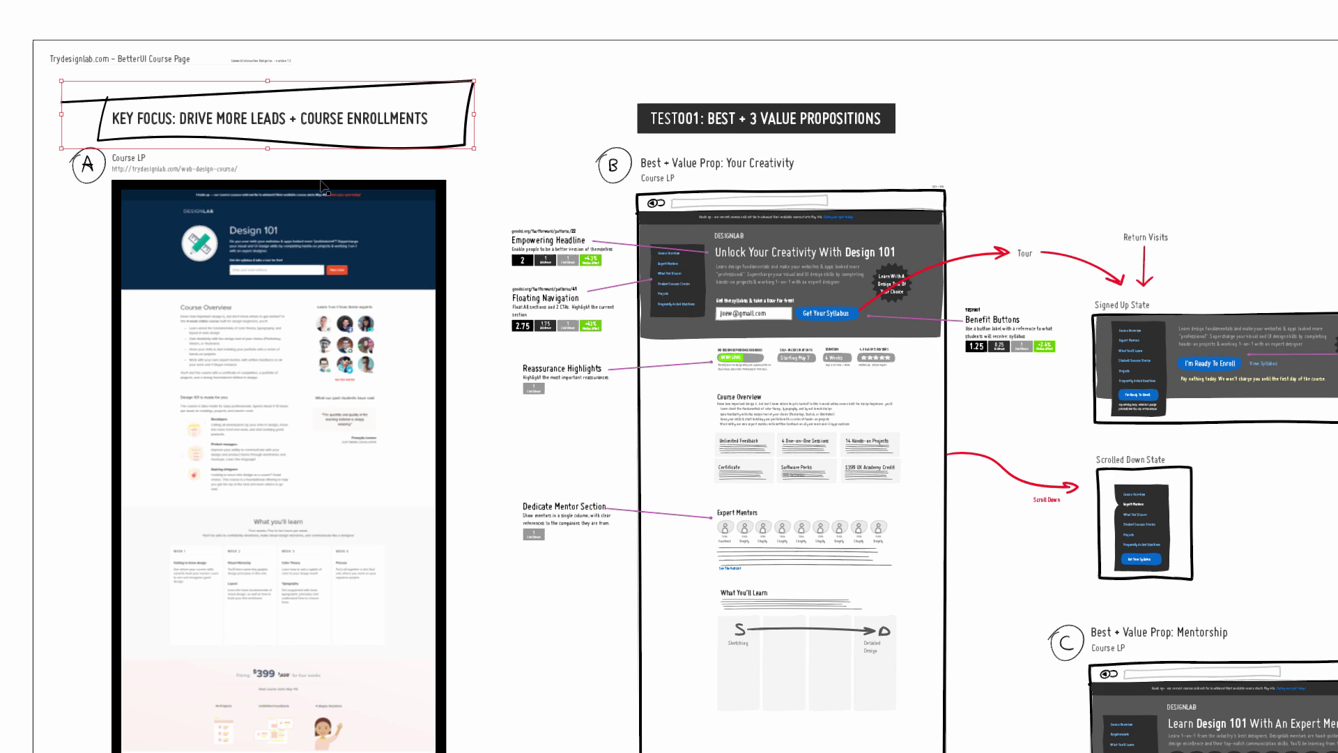
Delete the KEY FOCUS box and remove trial loops around Empowering Headline and Floating Navigation notes.
key(Delete)
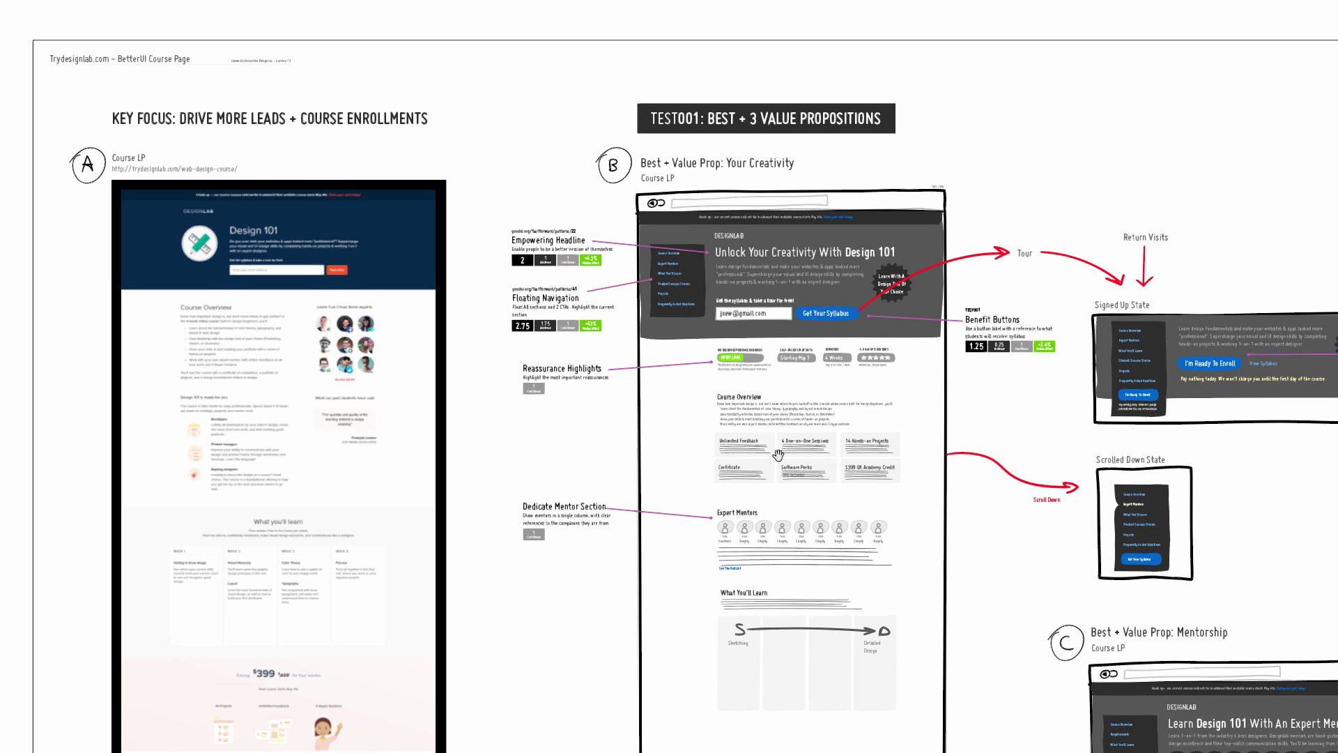
drag(777, 455, 705, 377)
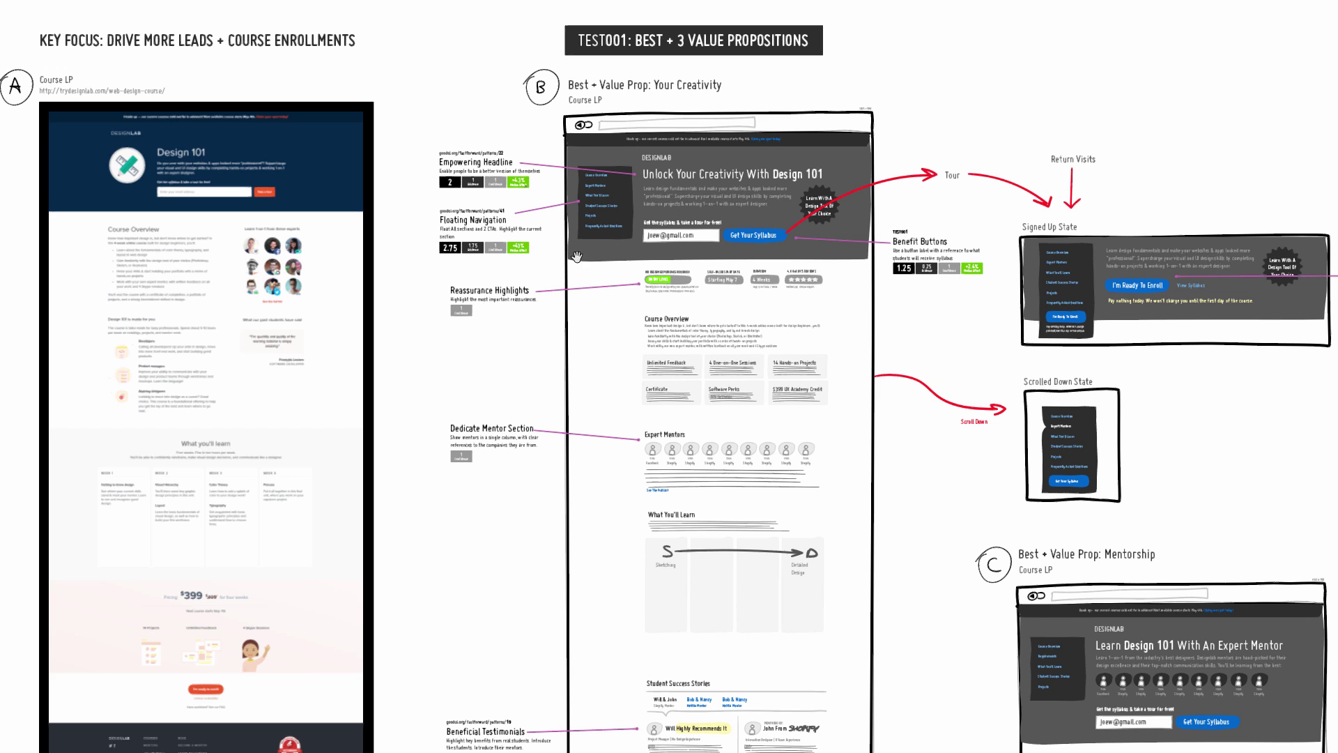
drag(553, 248, 591, 260)
mouse_move(381, 94)
mouse_down()
mouse_move(395, 177)
mouse_move(333, 99)
mouse_up()
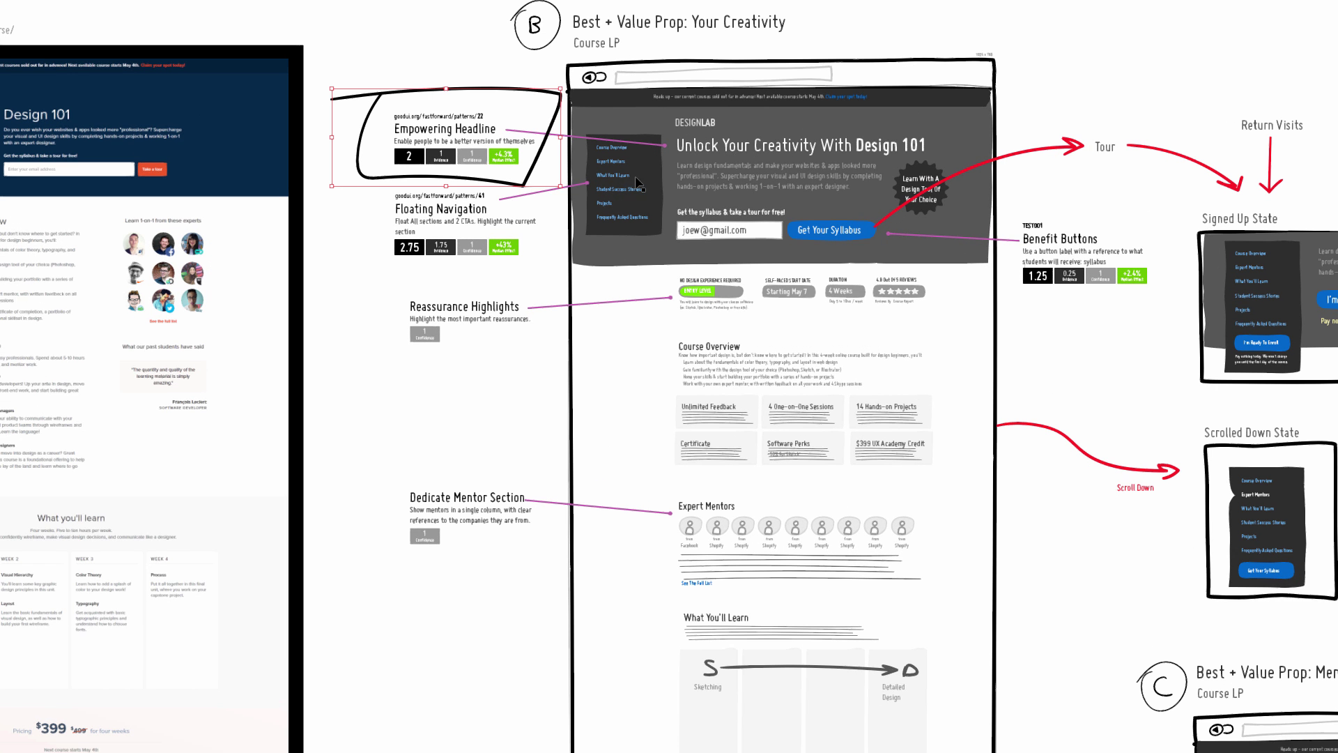
key(Delete)
mouse_move(387, 188)
mouse_down()
mouse_move(418, 264)
mouse_move(328, 203)
mouse_up()
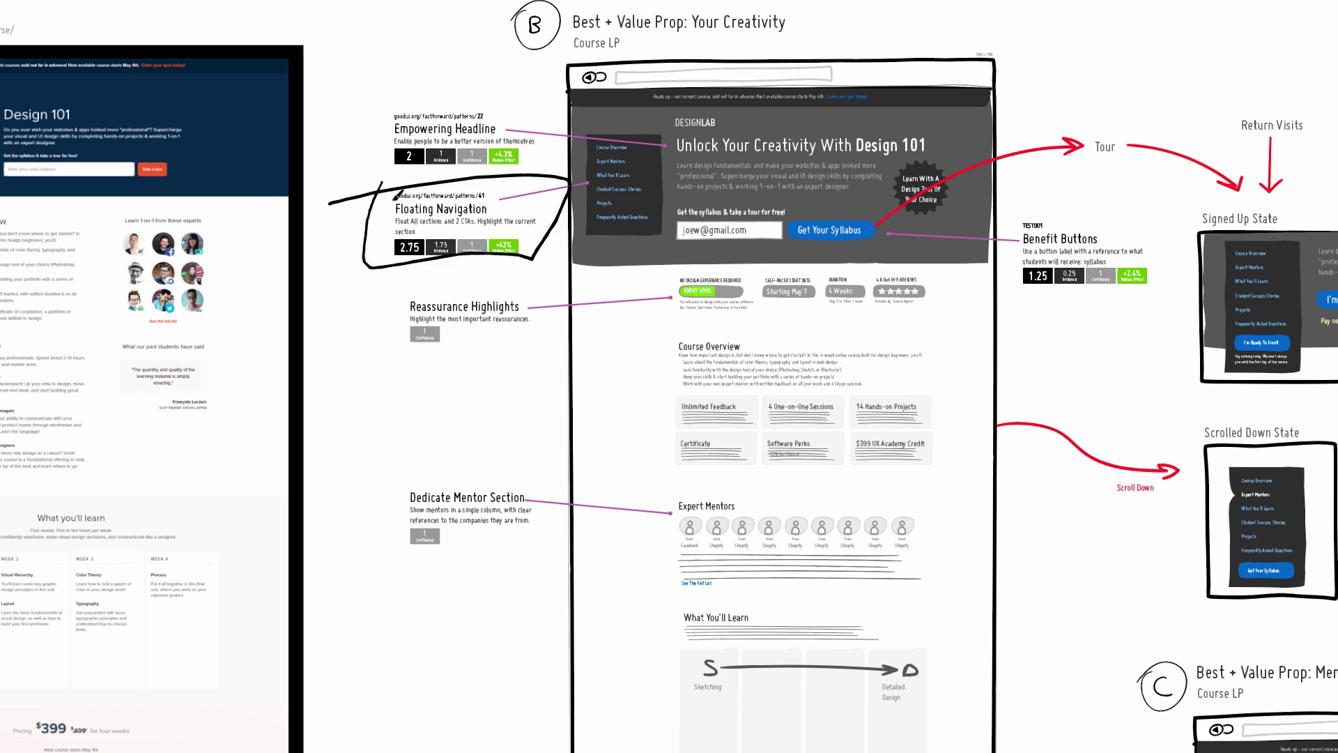
key(ctrl+z)
mouse_move(388, 147)
mouse_down()
mouse_move(511, 136)
mouse_move(363, 149)
mouse_up()
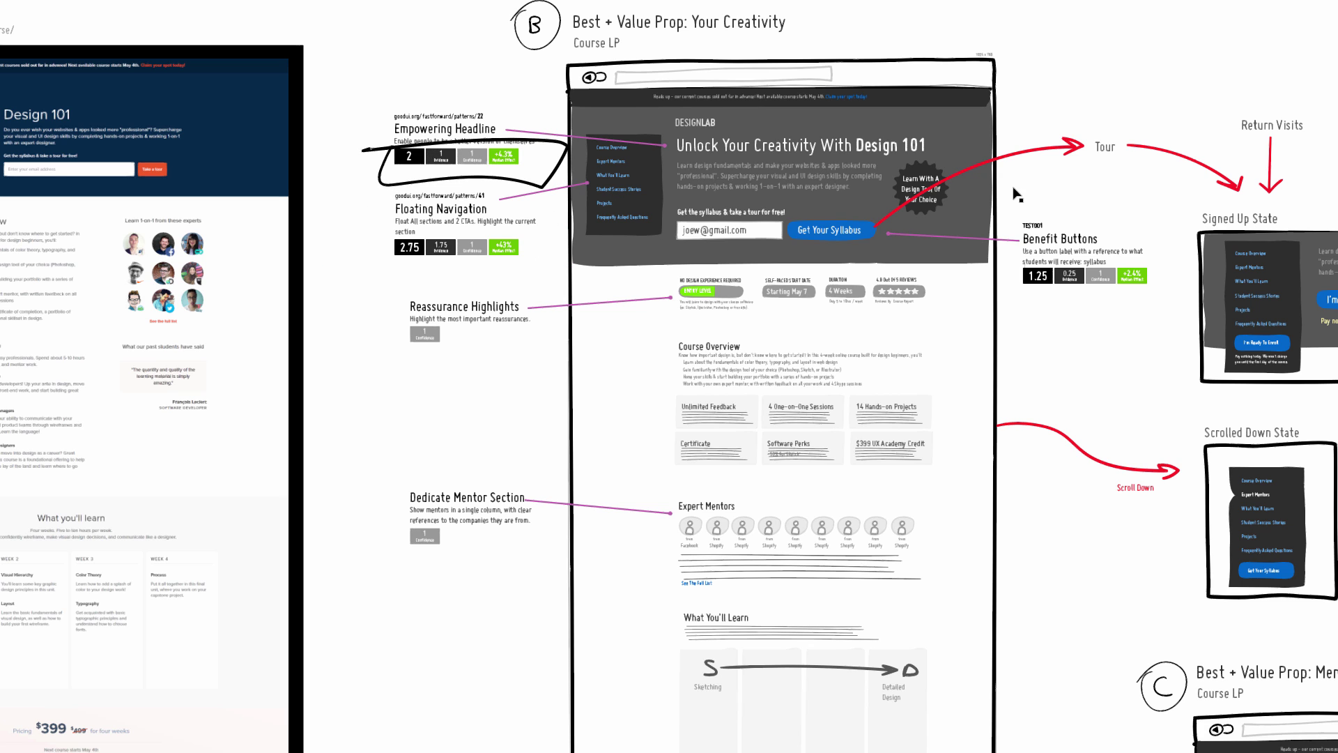
key(ctrl+z)
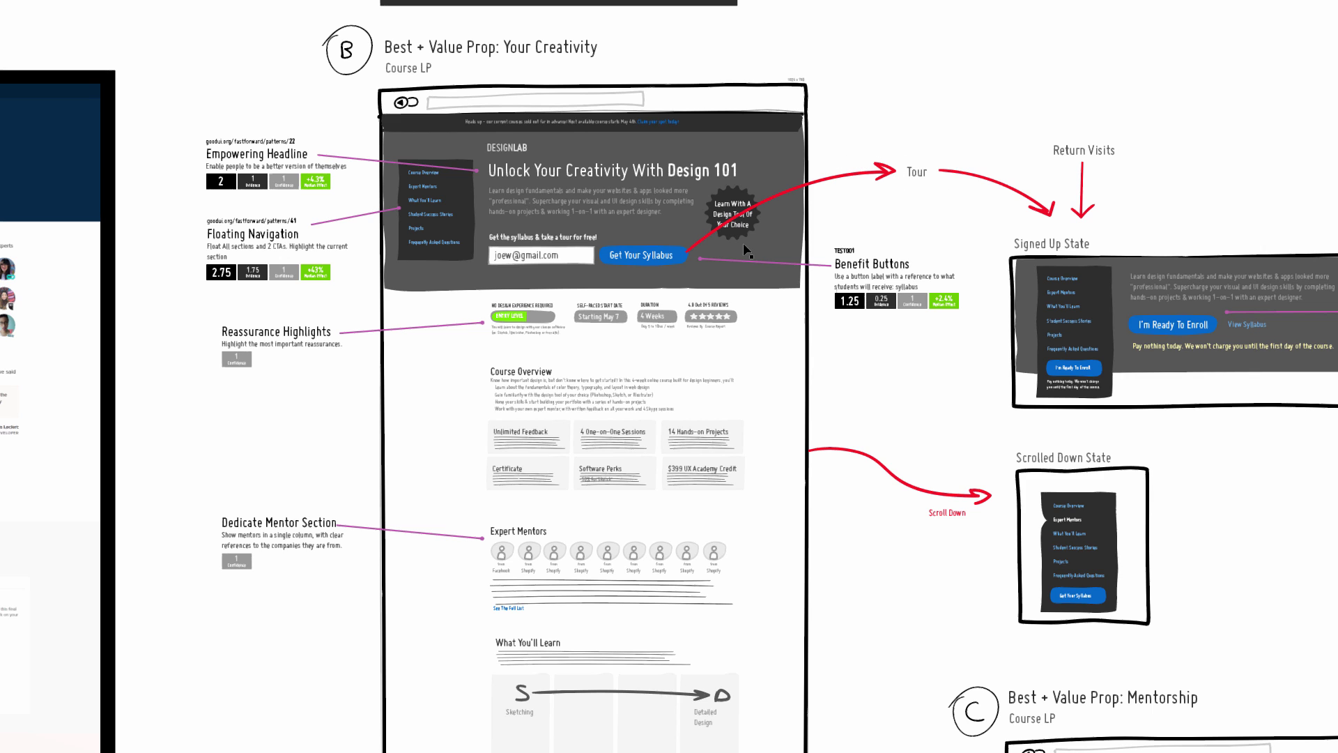
Circle the Get Your Syllabus button, then zoom out to see the whole board.
drag(637, 236, 644, 234)
drag(1141, 260, 962, 270)
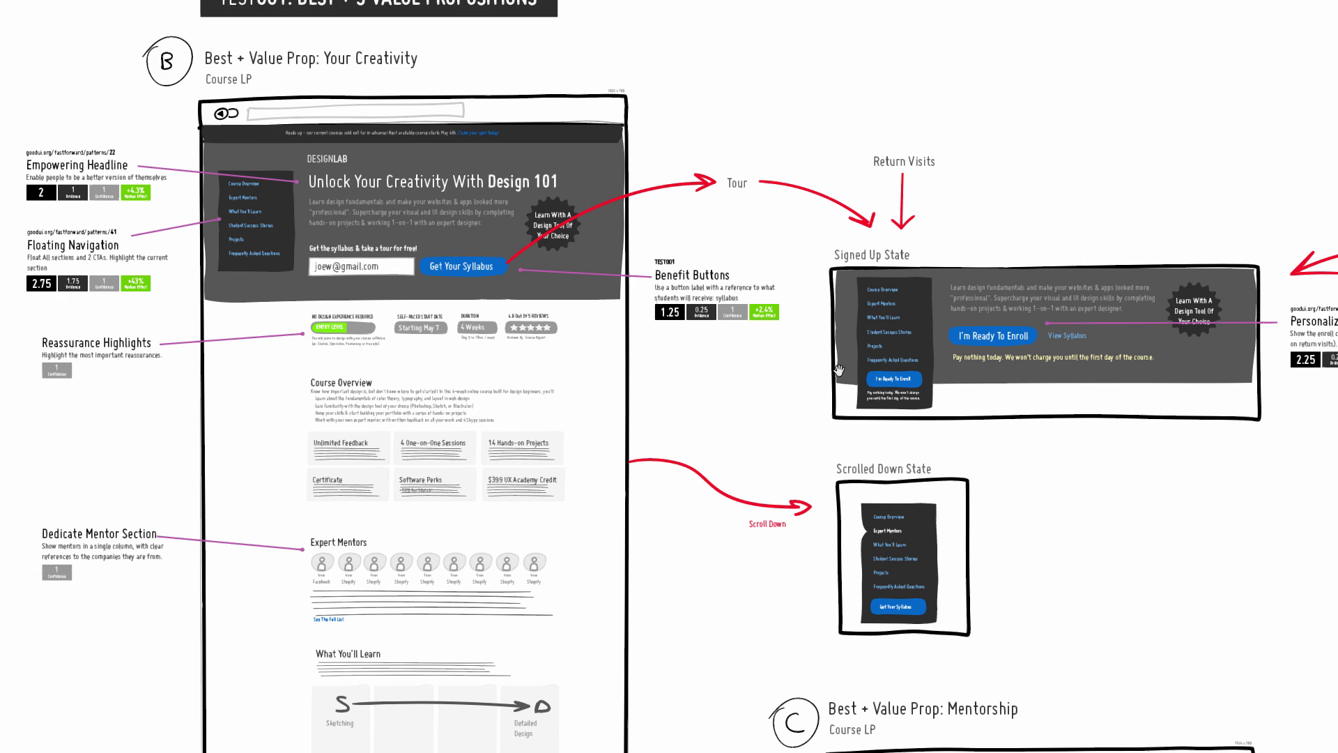
ctrl+alt+click(736, 385)
ctrl+alt+click(733, 412)
ctrl+alt+click(686, 446)
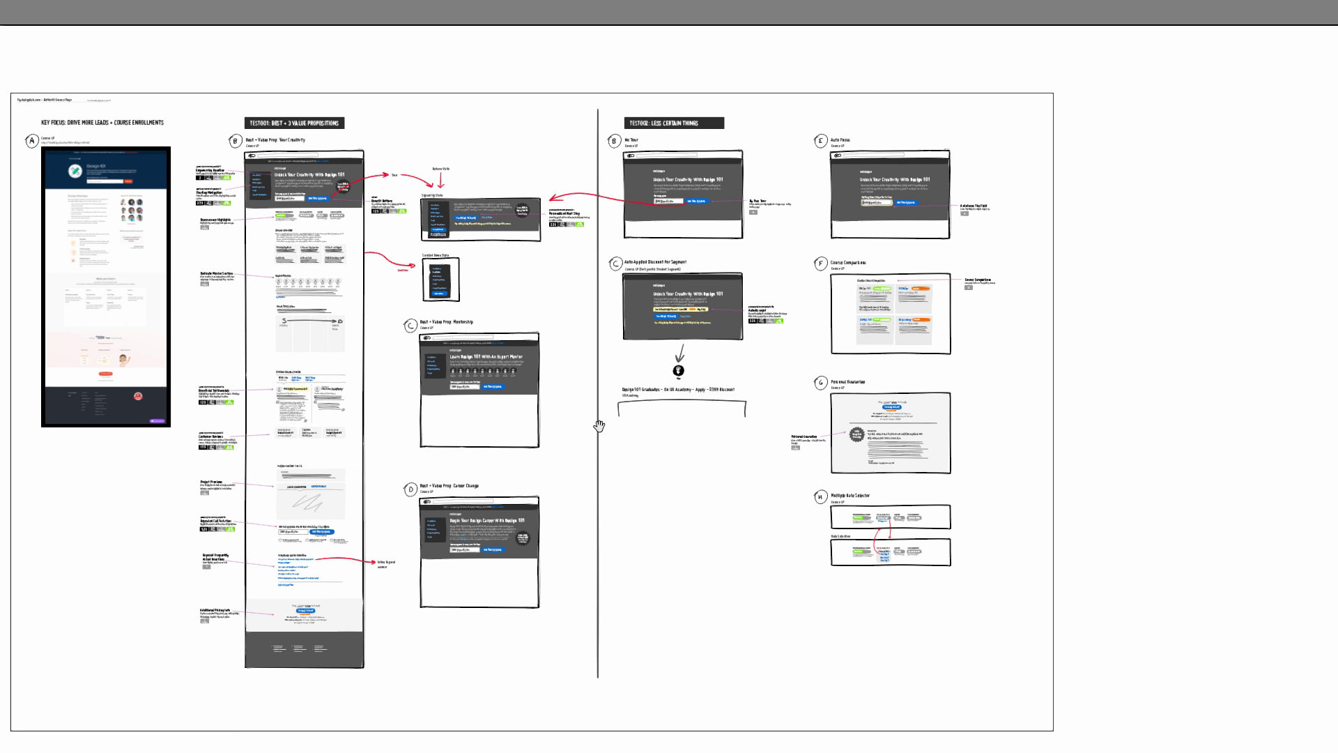
drag(534, 380, 578, 398)
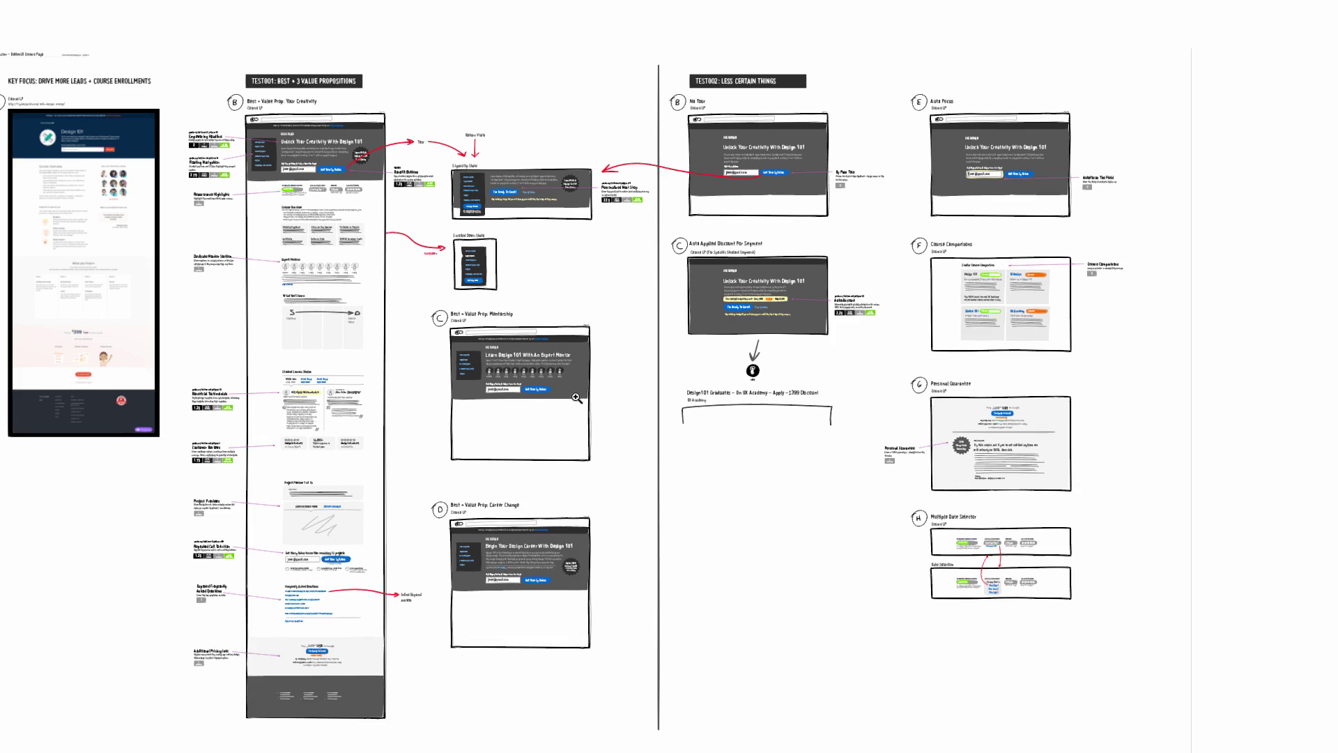
mouse_move(270, 74)
mouse_down()
mouse_move(184, 636)
mouse_move(471, 526)
mouse_move(427, 89)
mouse_move(192, 240)
mouse_up()
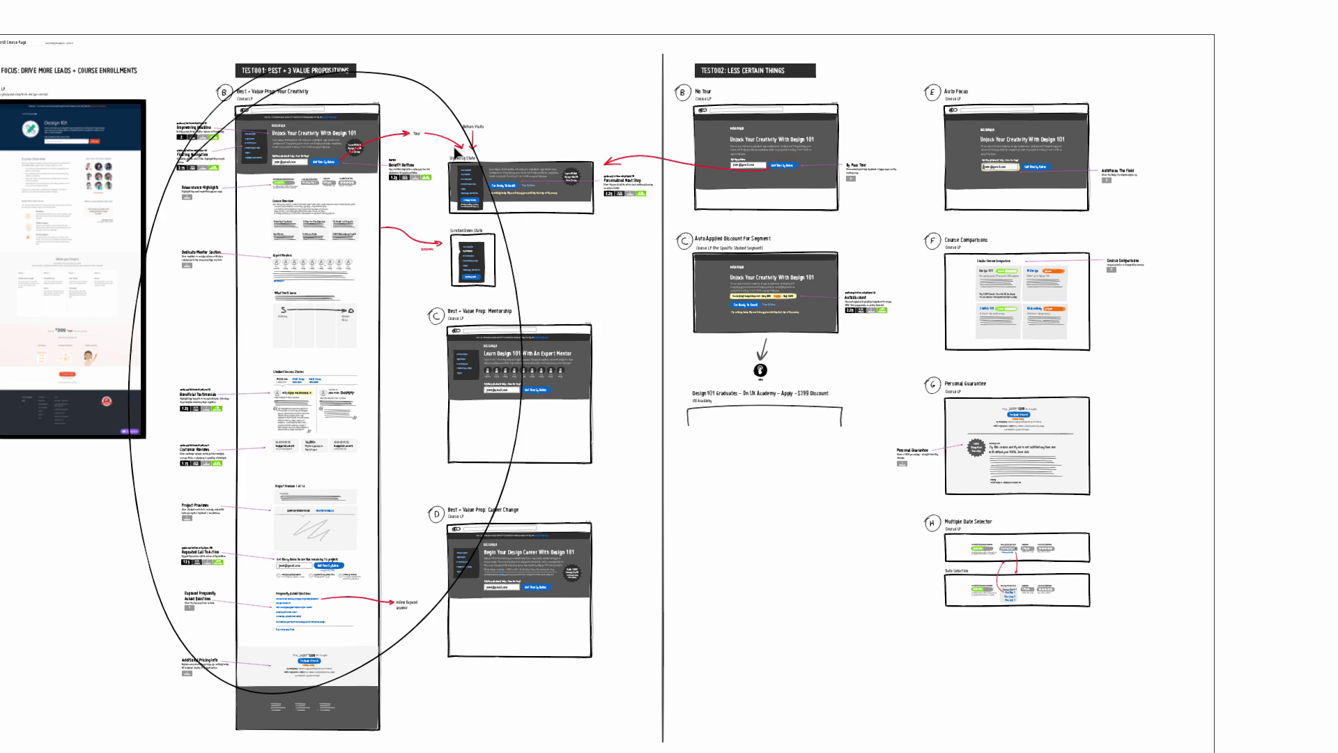
key(ctrl+z)
drag(746, 212, 670, 254)
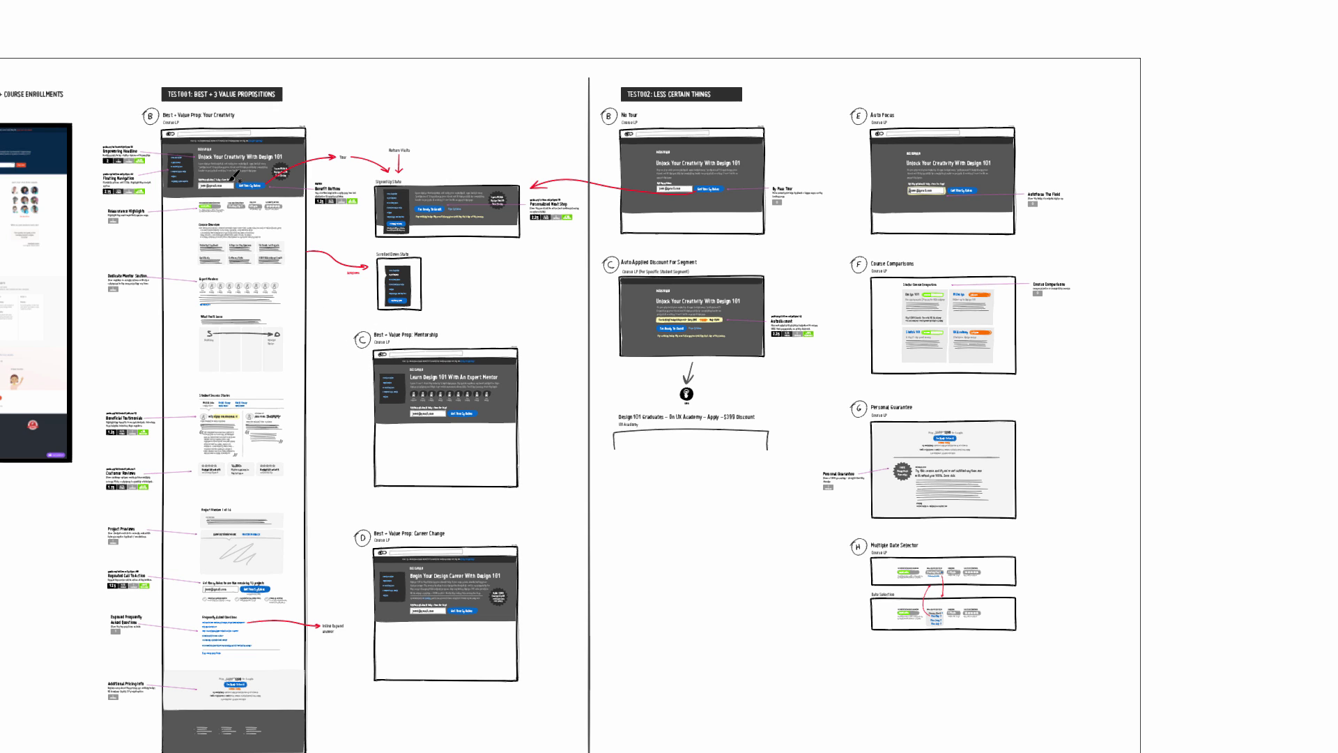
key(z)
drag(266, 160, 326, 174)
drag(303, 159, 321, 165)
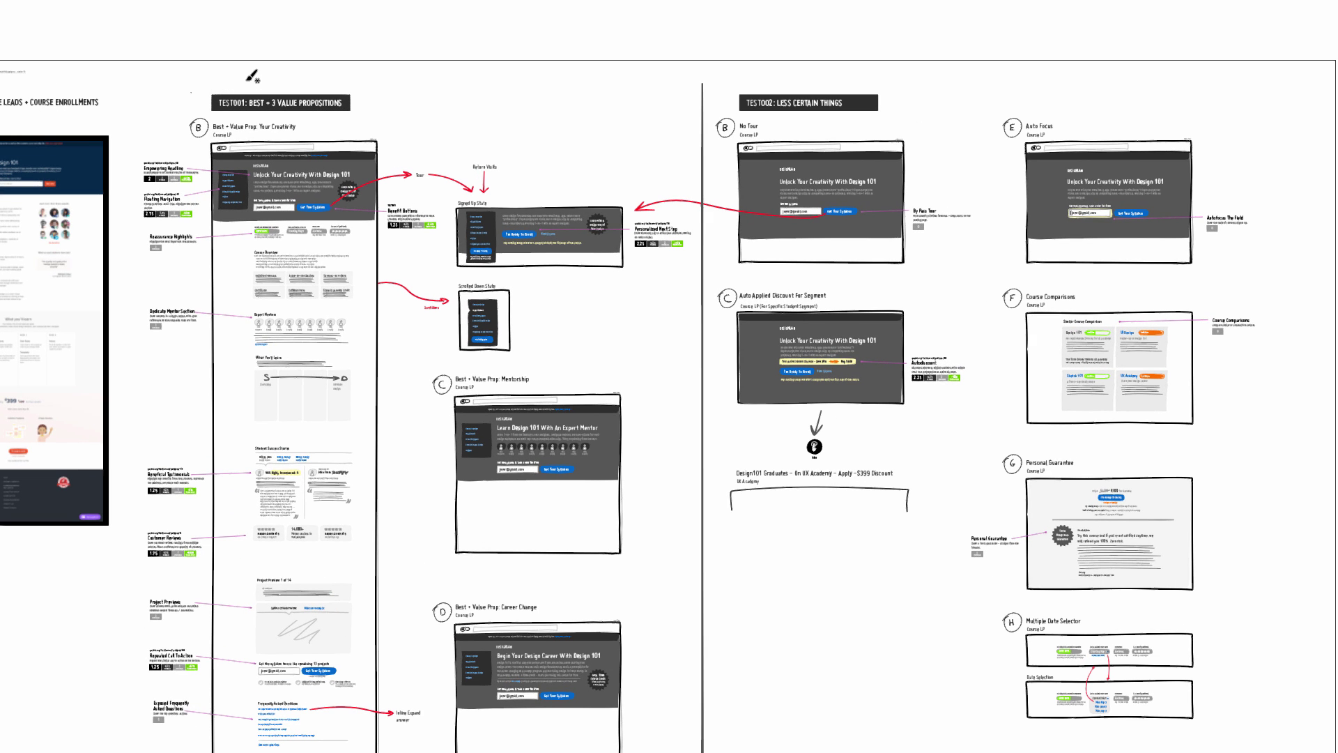
mouse_move(265, 67)
mouse_down()
mouse_move(333, 135)
mouse_move(192, 110)
mouse_up()
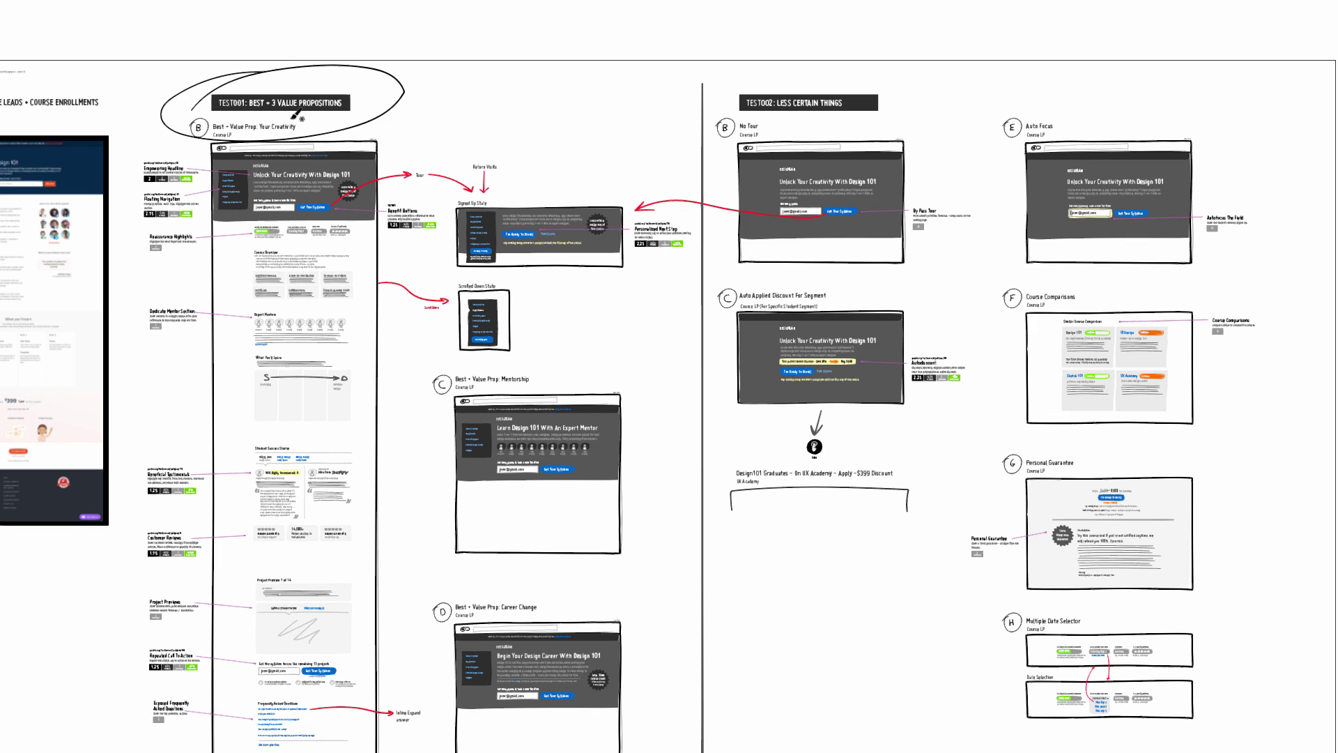
key(ctrl+z)
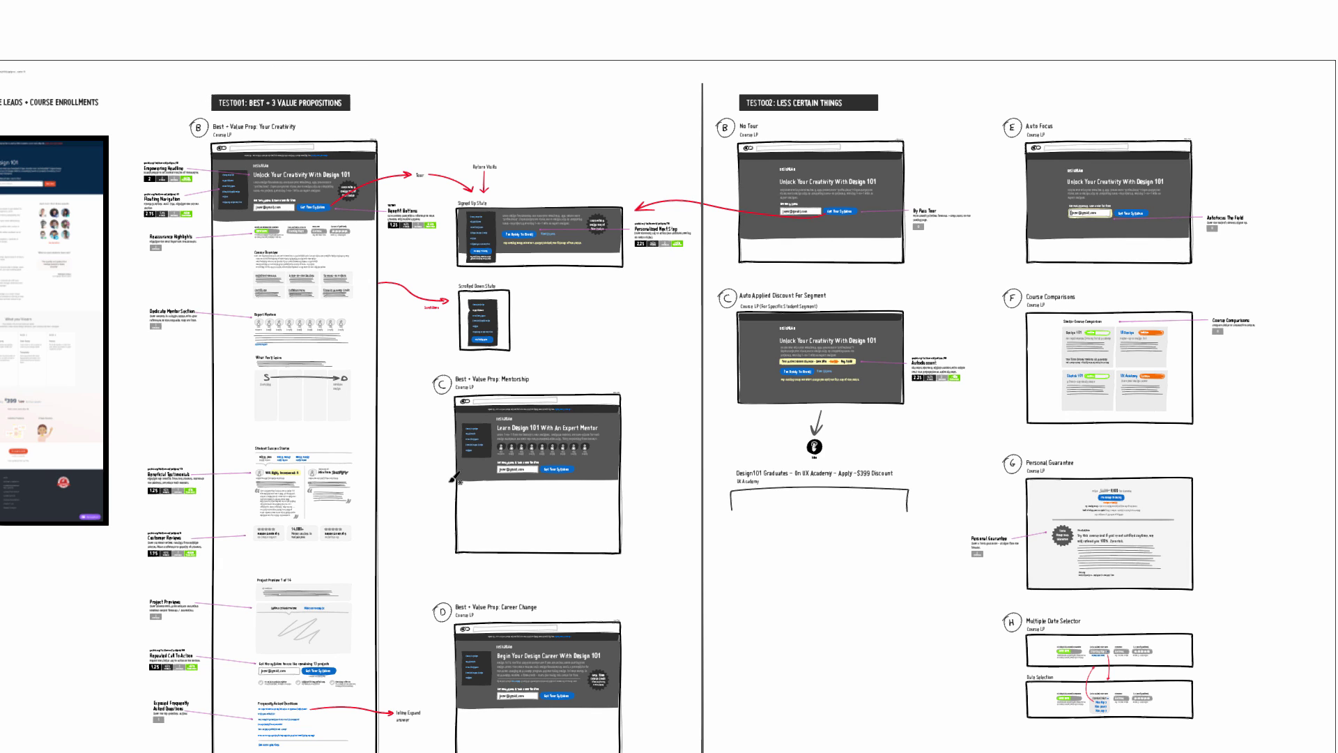
mouse_move(495, 391)
mouse_down()
mouse_move(464, 355)
mouse_move(488, 418)
mouse_up()
key(ctrl+z)
mouse_move(454, 584)
mouse_down()
mouse_move(516, 648)
mouse_move(533, 591)
mouse_up()
key(ctrl+z)
mouse_move(422, 376)
mouse_down()
mouse_move(501, 347)
mouse_move(438, 412)
mouse_up()
key(ctrl+z)
drag(427, 601, 439, 626)
key(ctrl+z)
scroll(534, 442, up, 3)
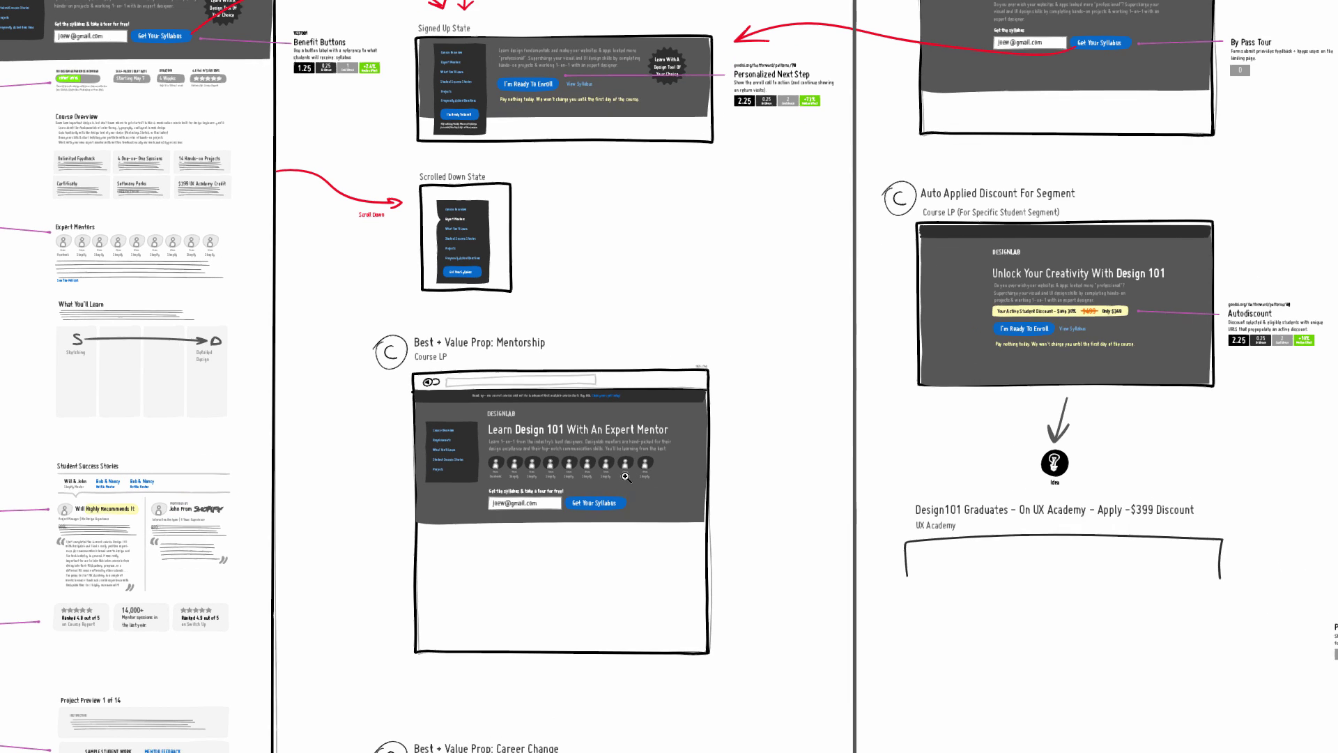
scroll(536, 446, up, 2)
mouse_move(454, 403)
mouse_down()
mouse_move(685, 396)
mouse_move(755, 422)
mouse_move(426, 438)
mouse_move(409, 432)
mouse_move(411, 386)
mouse_up()
key(ctrl+z)
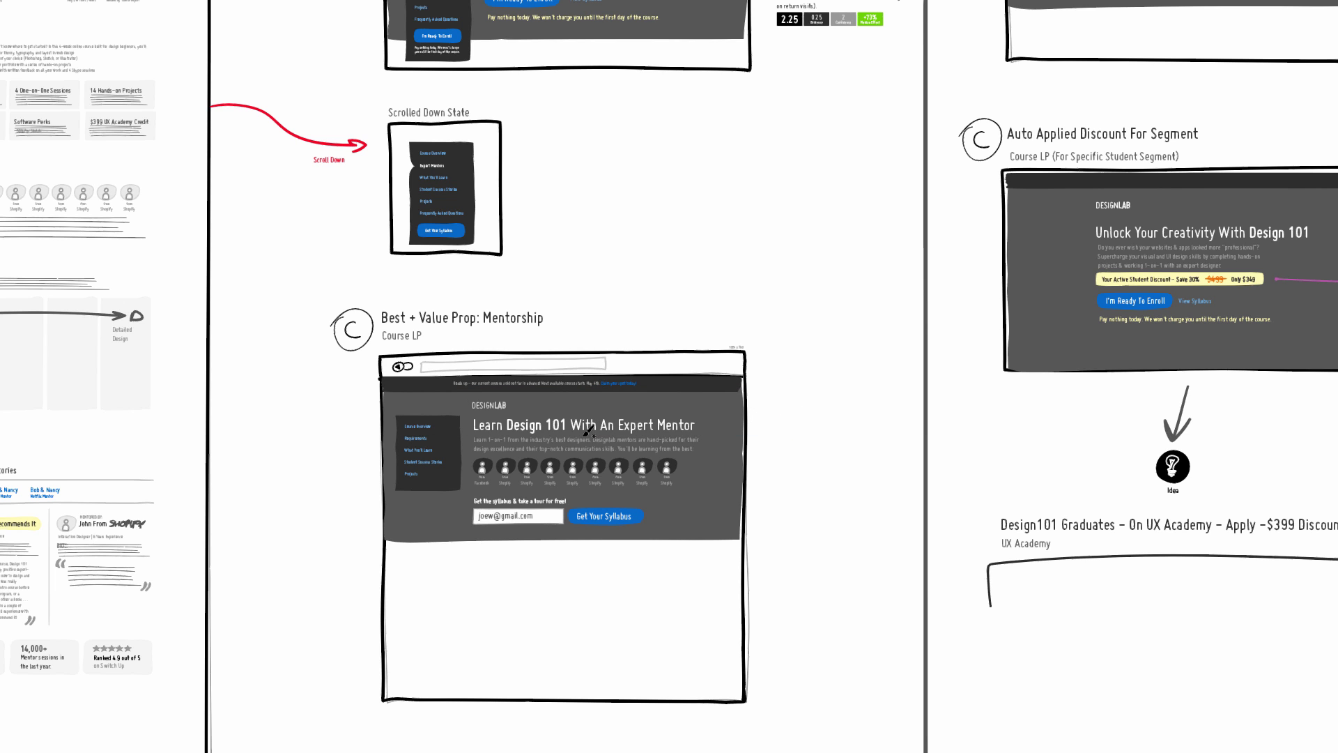
scroll(604, 456, down, 3)
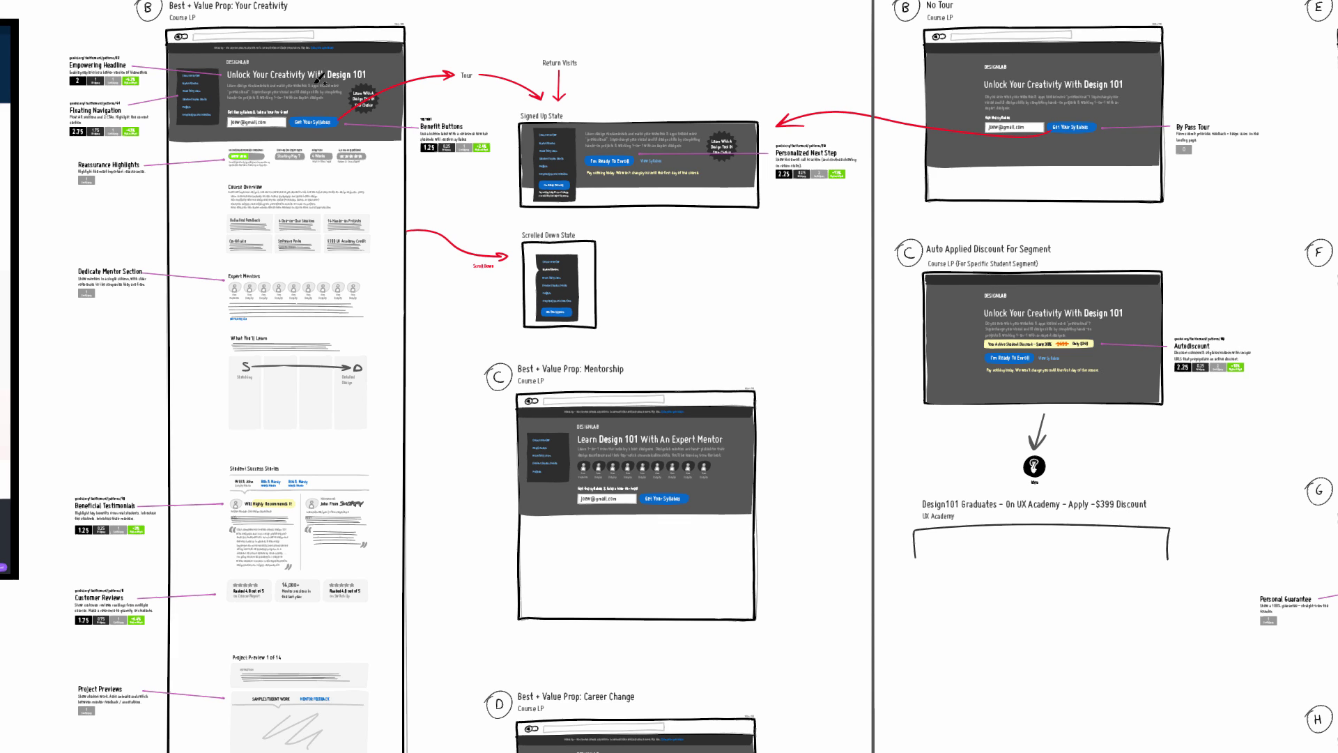
scroll(292, 126, up, 2)
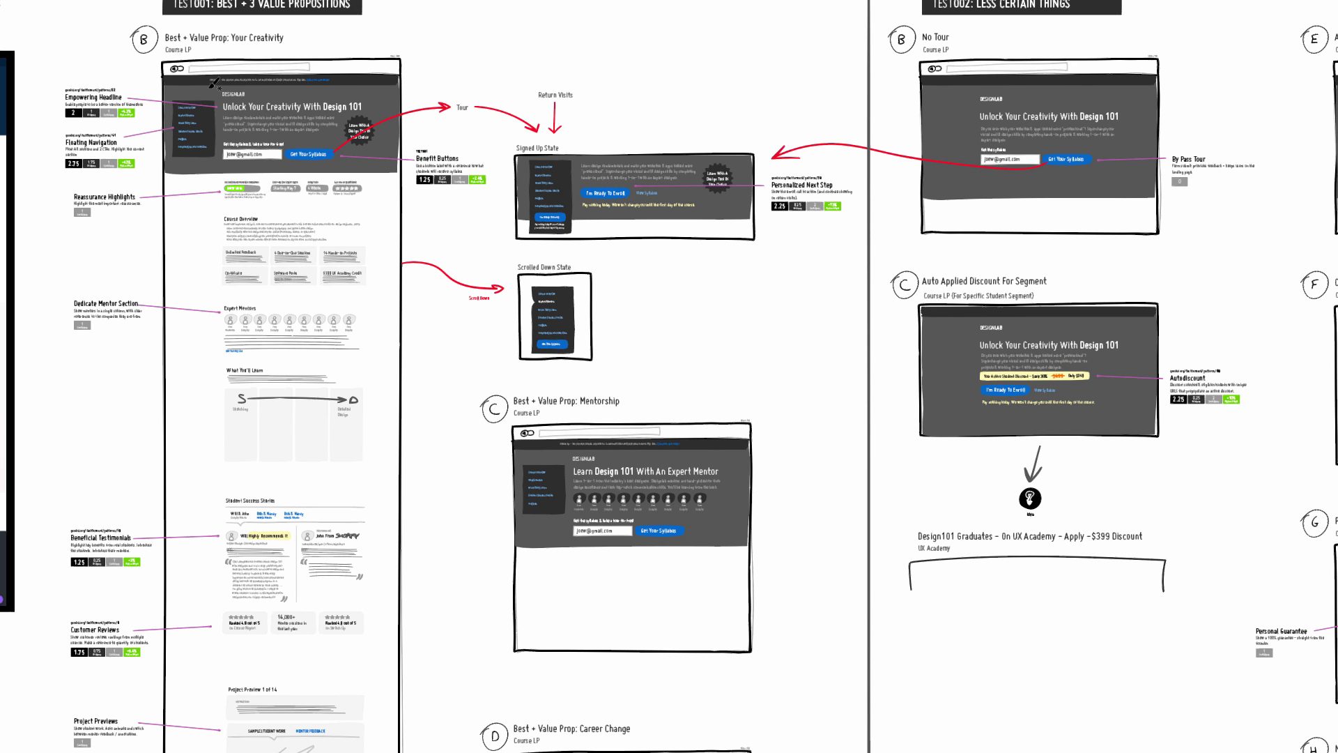
mouse_move(211, 82)
mouse_down()
mouse_move(361, 117)
mouse_move(366, 103)
mouse_move(213, 80)
mouse_up()
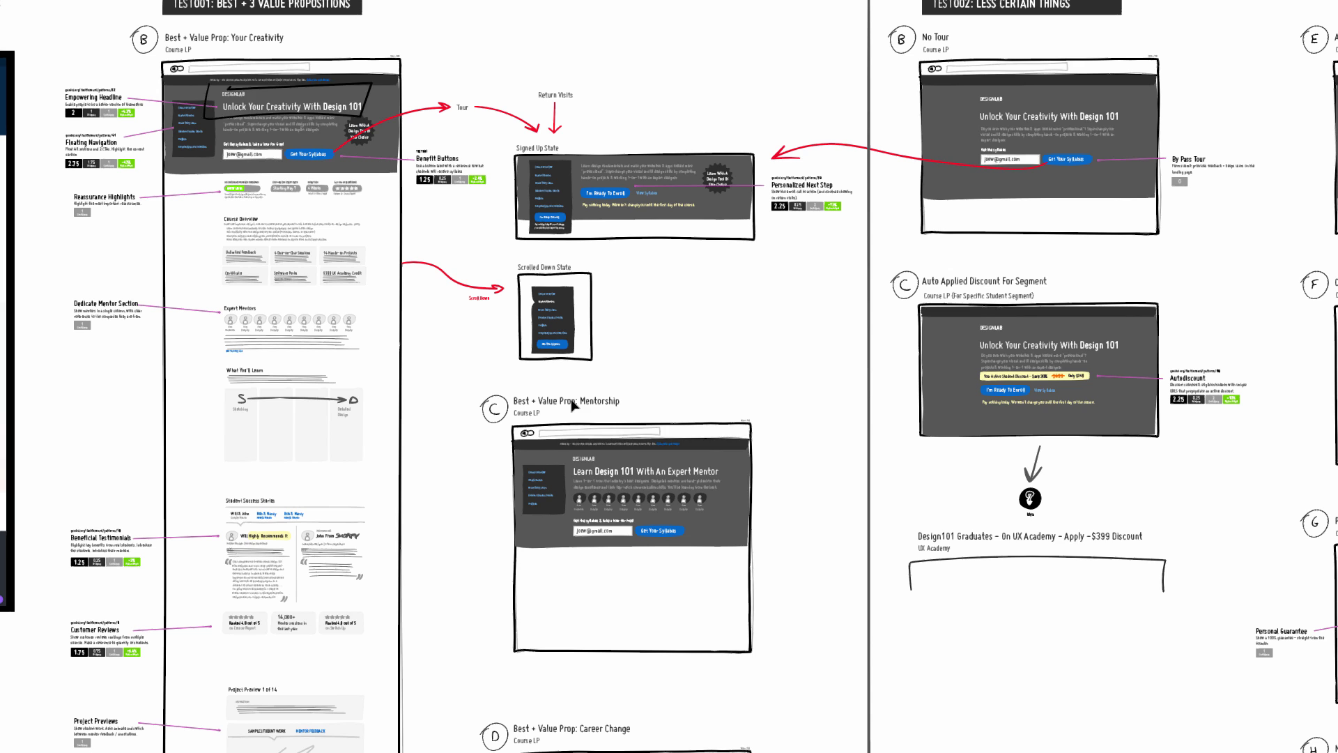
key(ctrl+z)
mouse_move(558, 448)
mouse_down()
mouse_move(588, 485)
mouse_move(566, 444)
mouse_up()
key(ctrl+z)
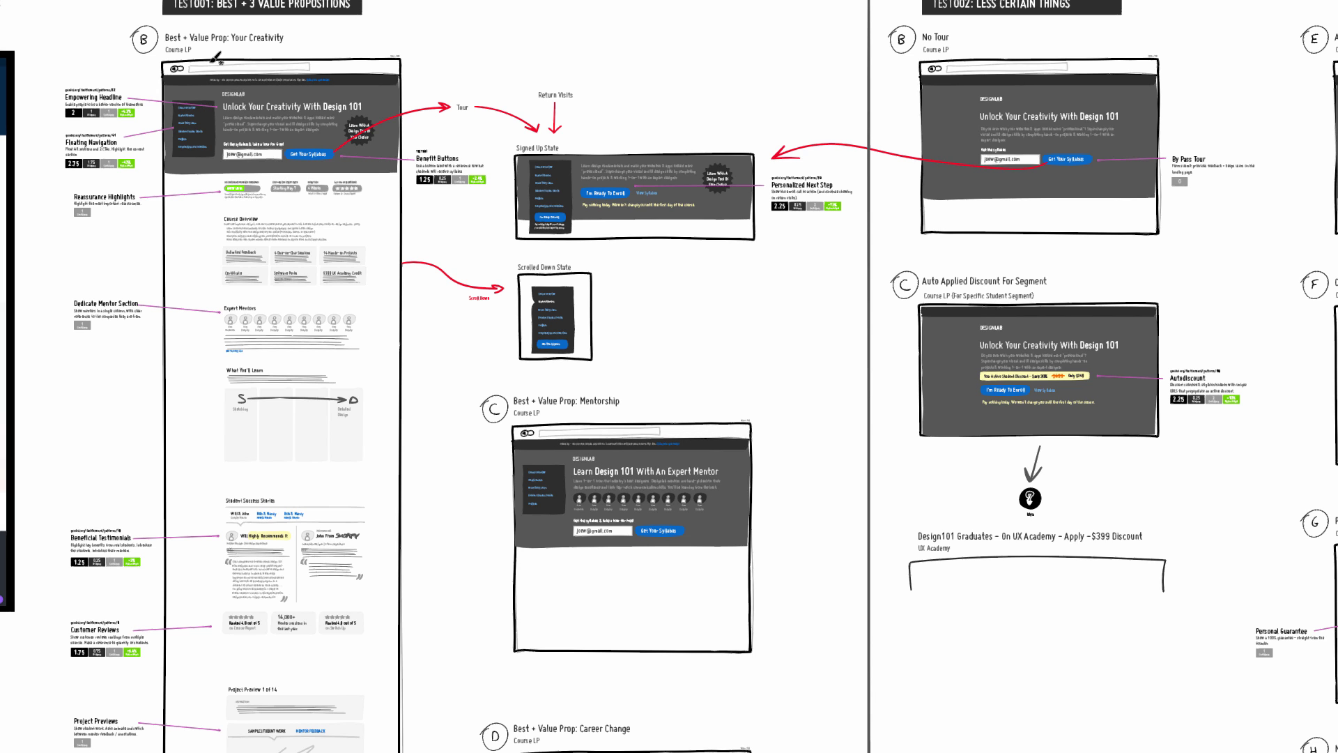
mouse_move(180, 39)
mouse_down()
mouse_move(253, 41)
mouse_move(491, 215)
mouse_move(528, 418)
mouse_up()
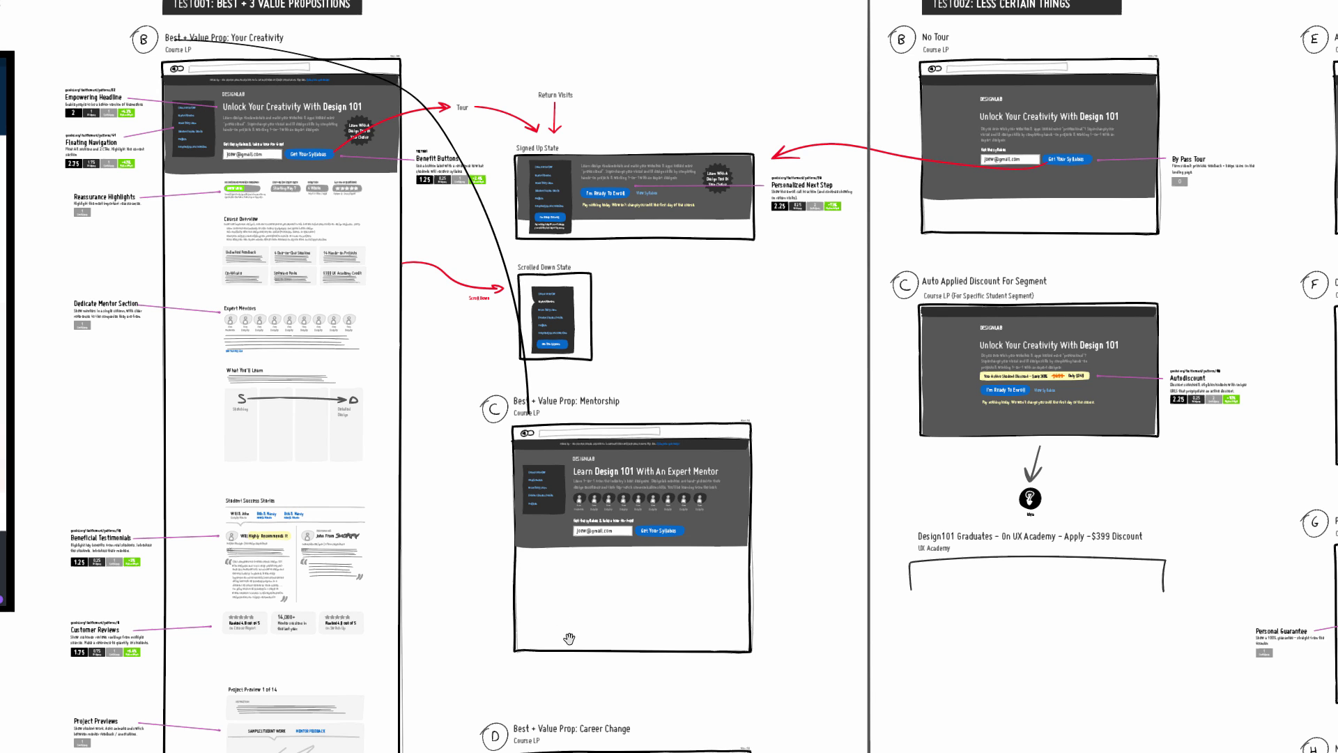
drag(570, 638, 473, 366)
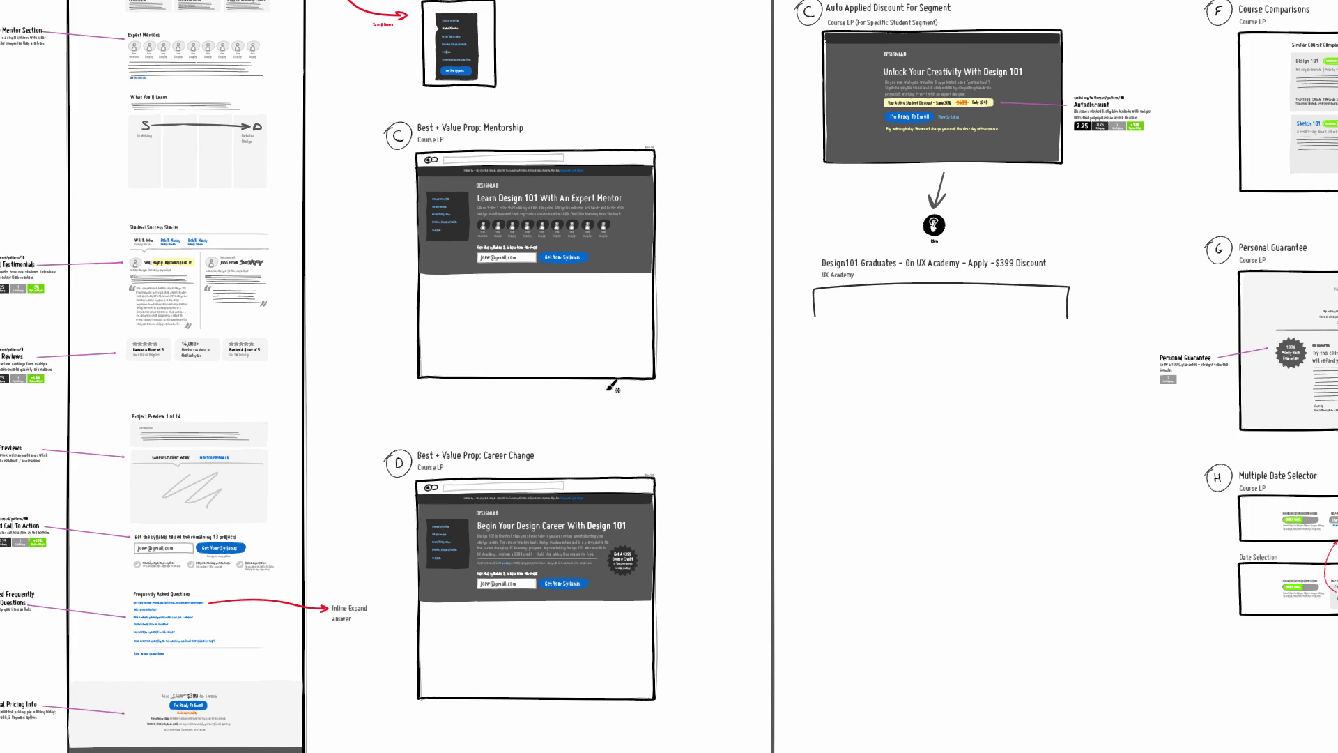
scroll(576, 376, down, 2)
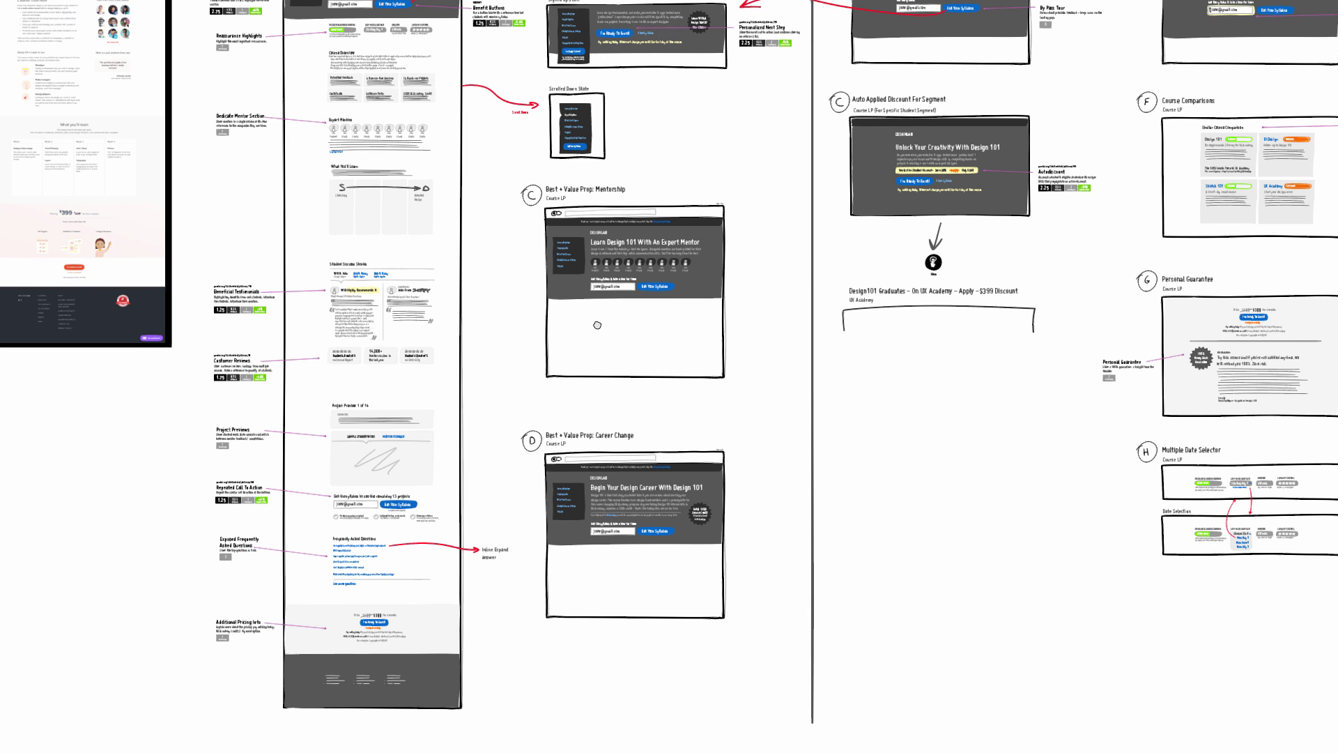
scroll(597, 324, up, 3)
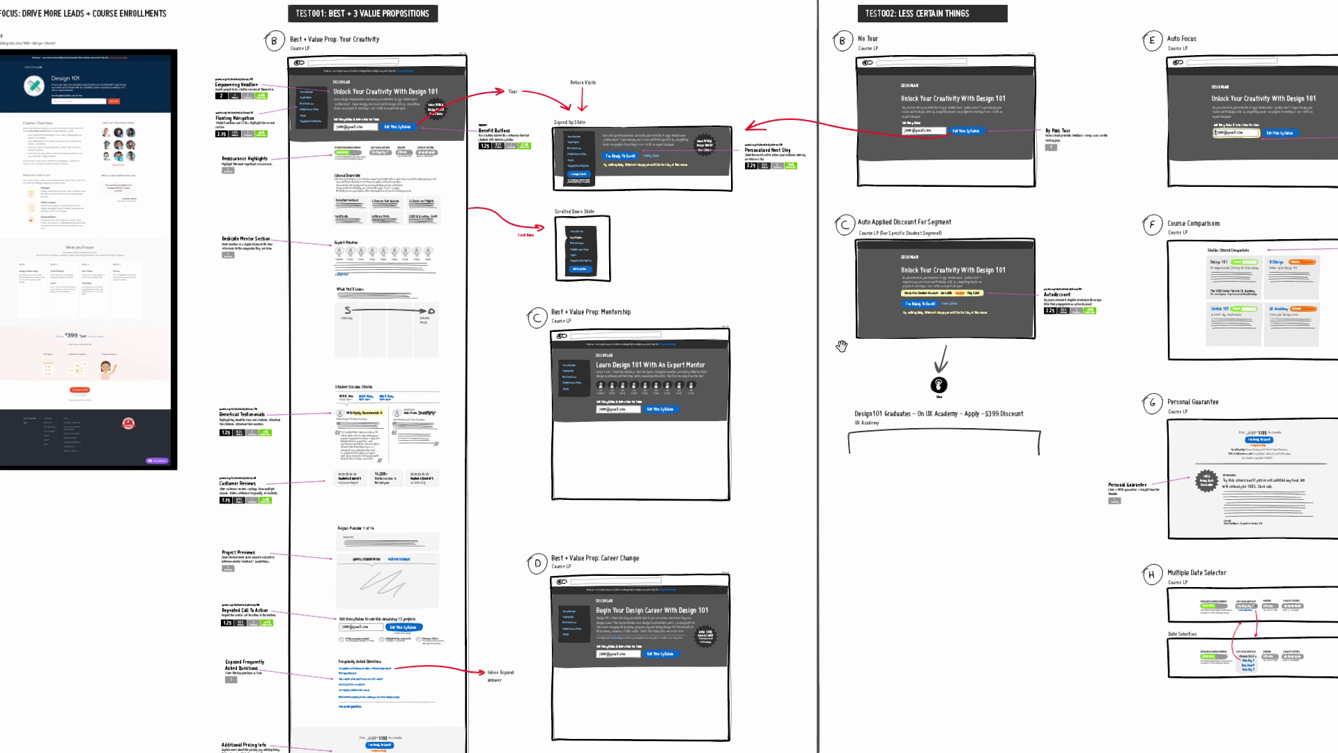
drag(829, 326, 544, 419)
mouse_move(684, 71)
mouse_down()
mouse_move(709, 663)
mouse_move(697, 66)
mouse_up()
key(ctrl+z)
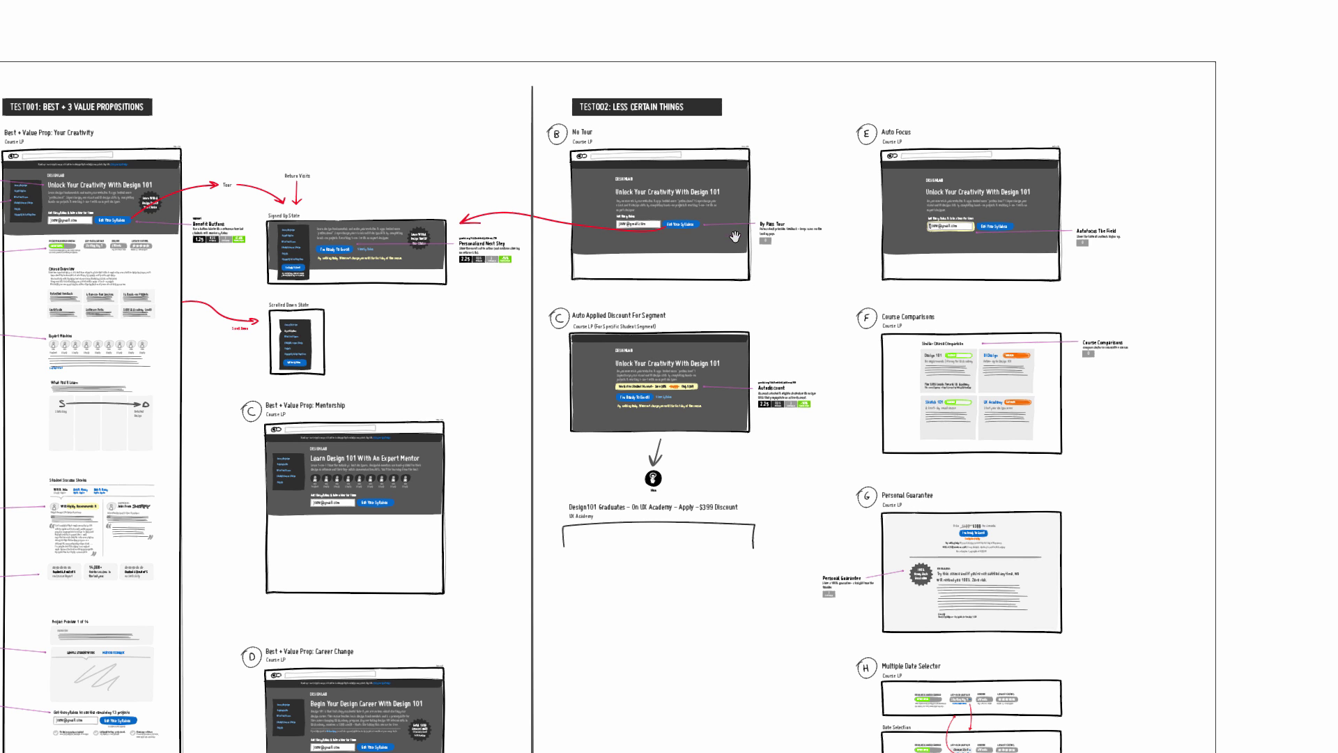
drag(775, 283, 810, 299)
drag(683, 197, 797, 356)
drag(721, 313, 778, 427)
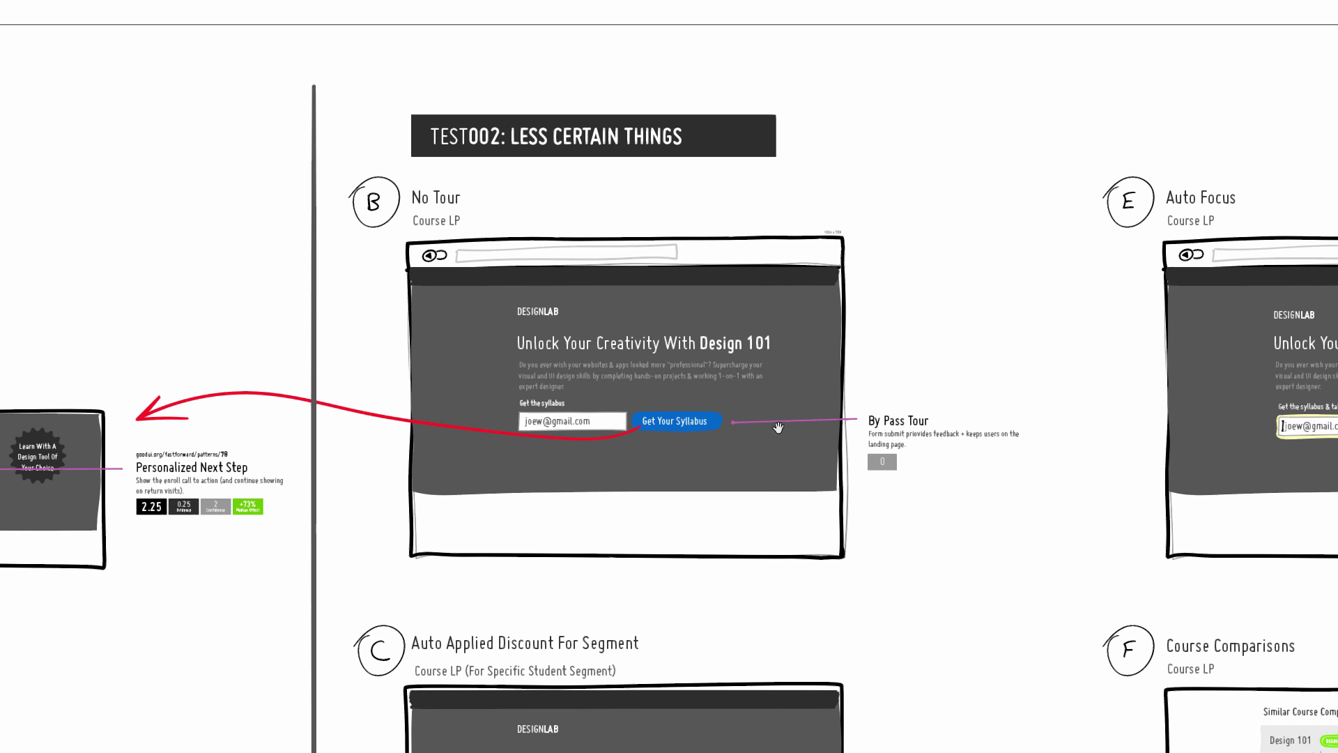
click(872, 304)
click(679, 228)
drag(554, 316, 396, 304)
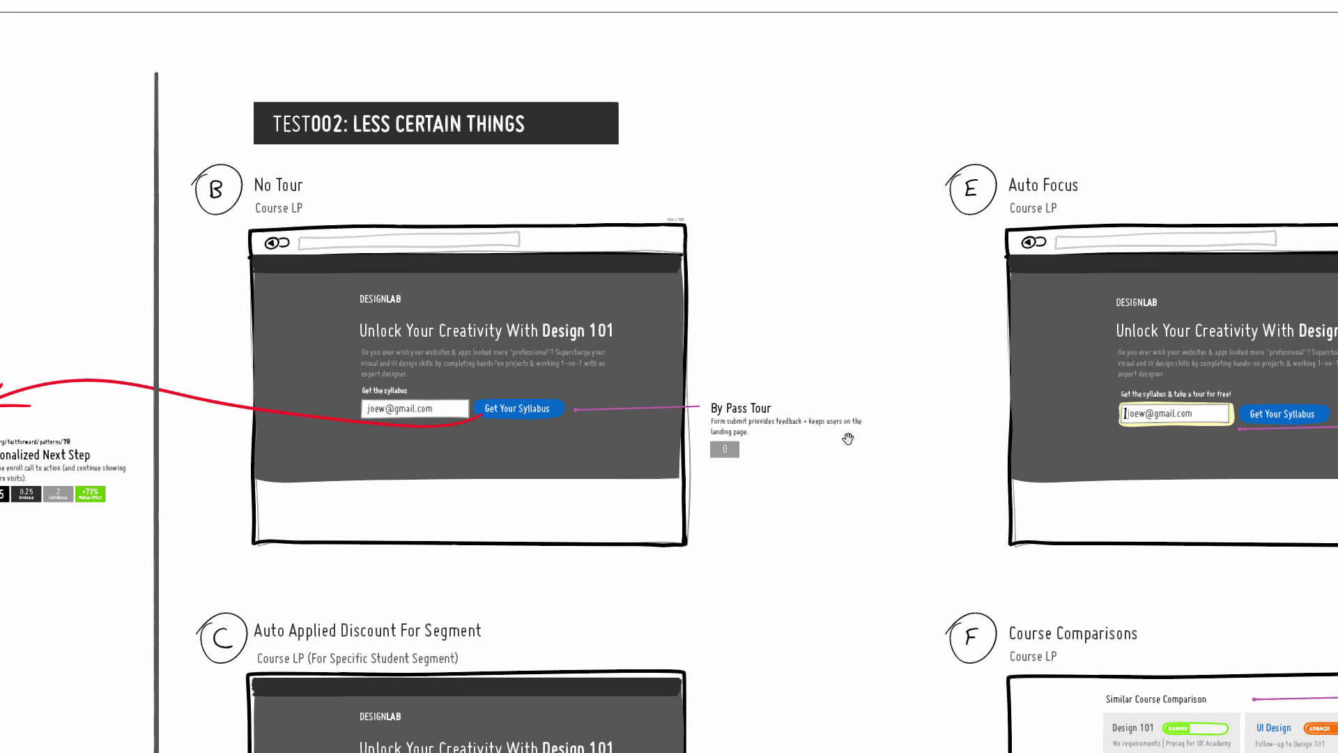
drag(966, 427, 492, 420)
mouse_move(651, 412)
mouse_down()
mouse_move(739, 426)
mouse_move(642, 390)
mouse_up()
scroll(717, 519, down, 6)
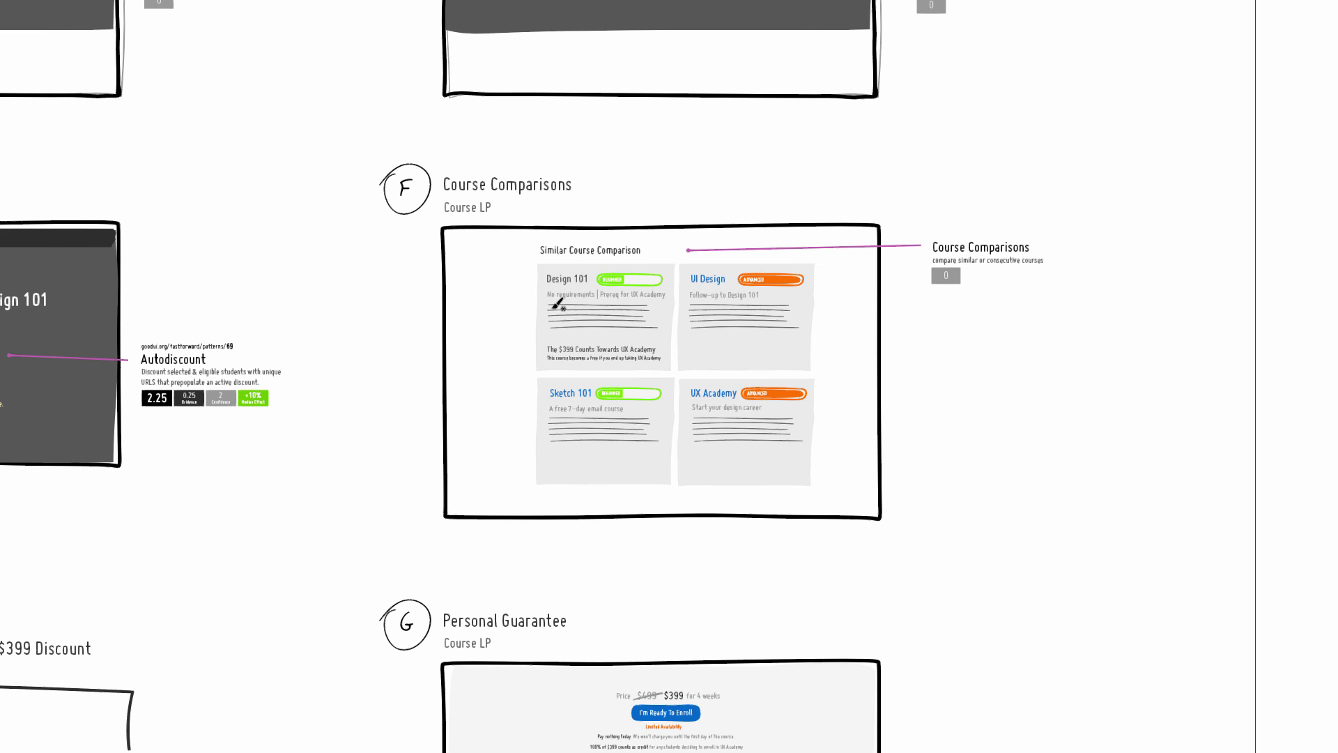
mouse_move(546, 269)
mouse_down()
mouse_move(558, 461)
mouse_move(817, 338)
mouse_move(546, 270)
mouse_up()
click(694, 308)
key(Delete)
key(b)
mouse_move(540, 256)
mouse_down()
mouse_move(544, 366)
mouse_move(678, 335)
mouse_move(517, 282)
mouse_up()
drag(746, 403, 857, 393)
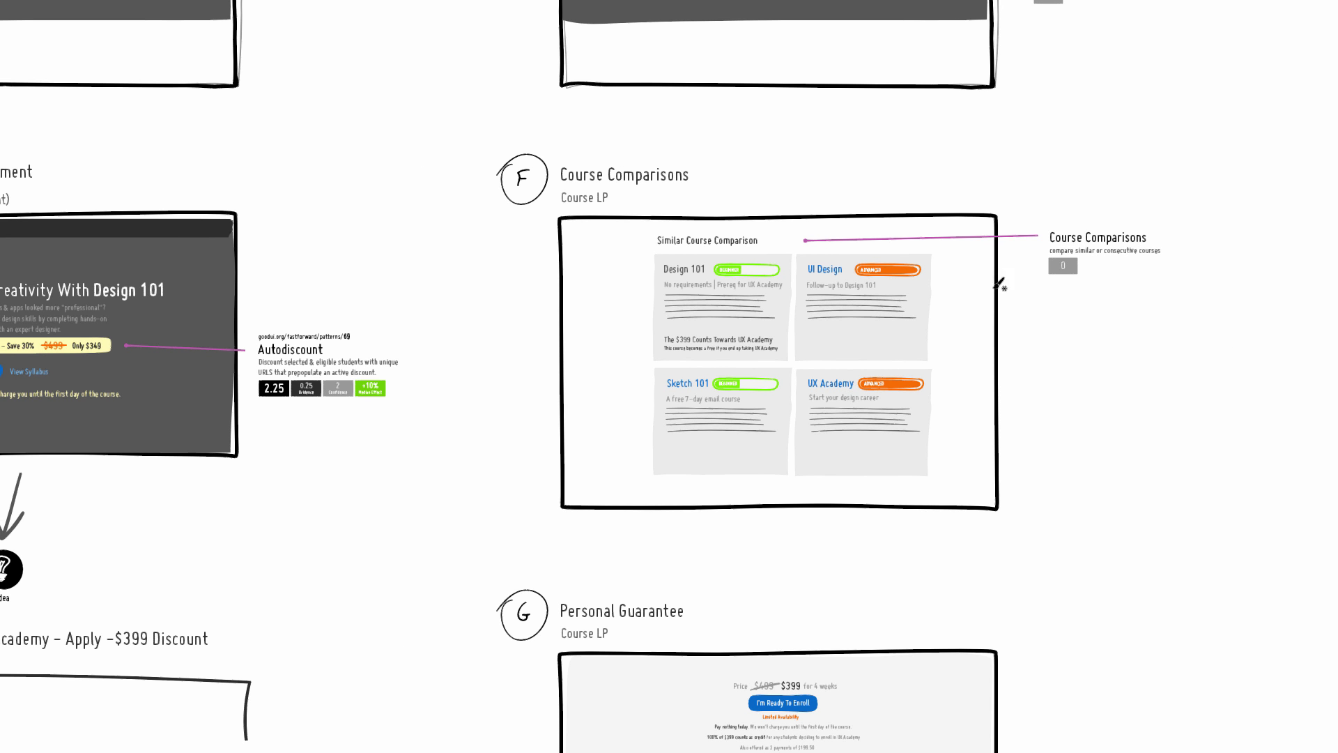
drag(735, 404, 1020, 392)
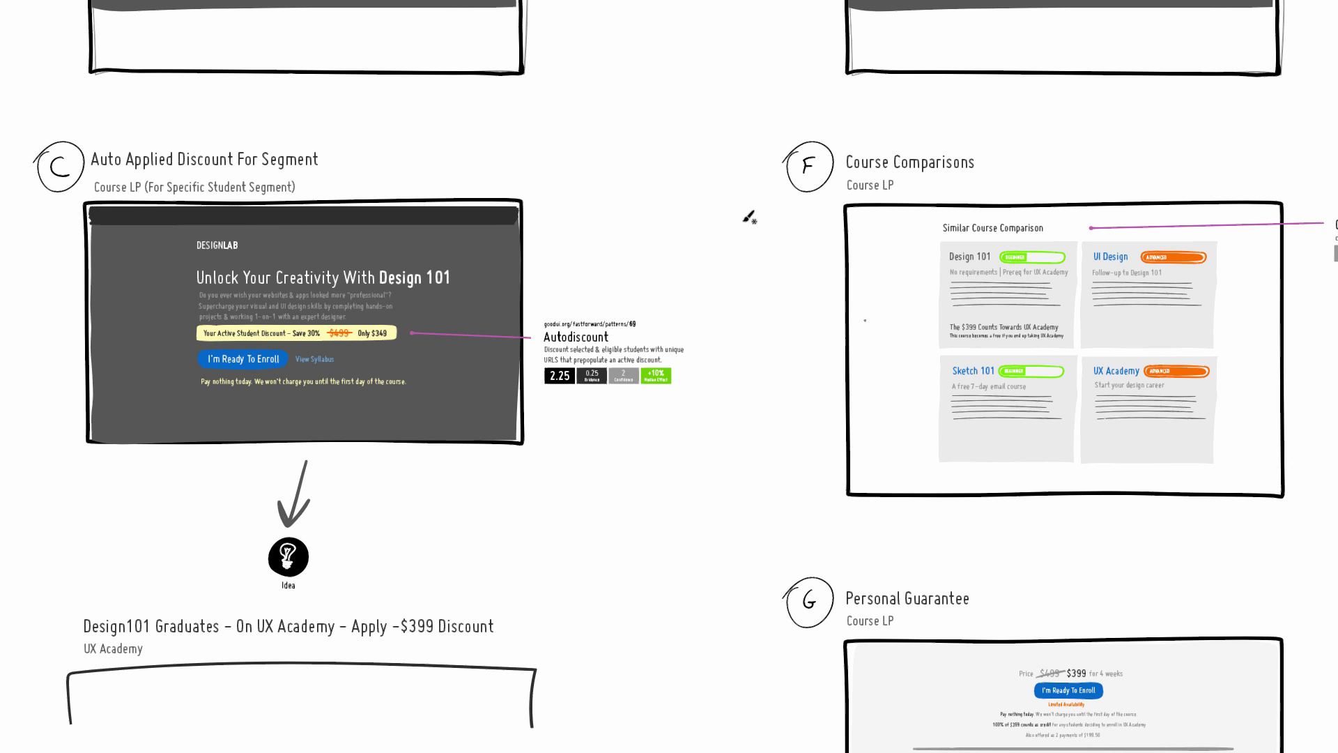
scroll(564, 529, down, 3)
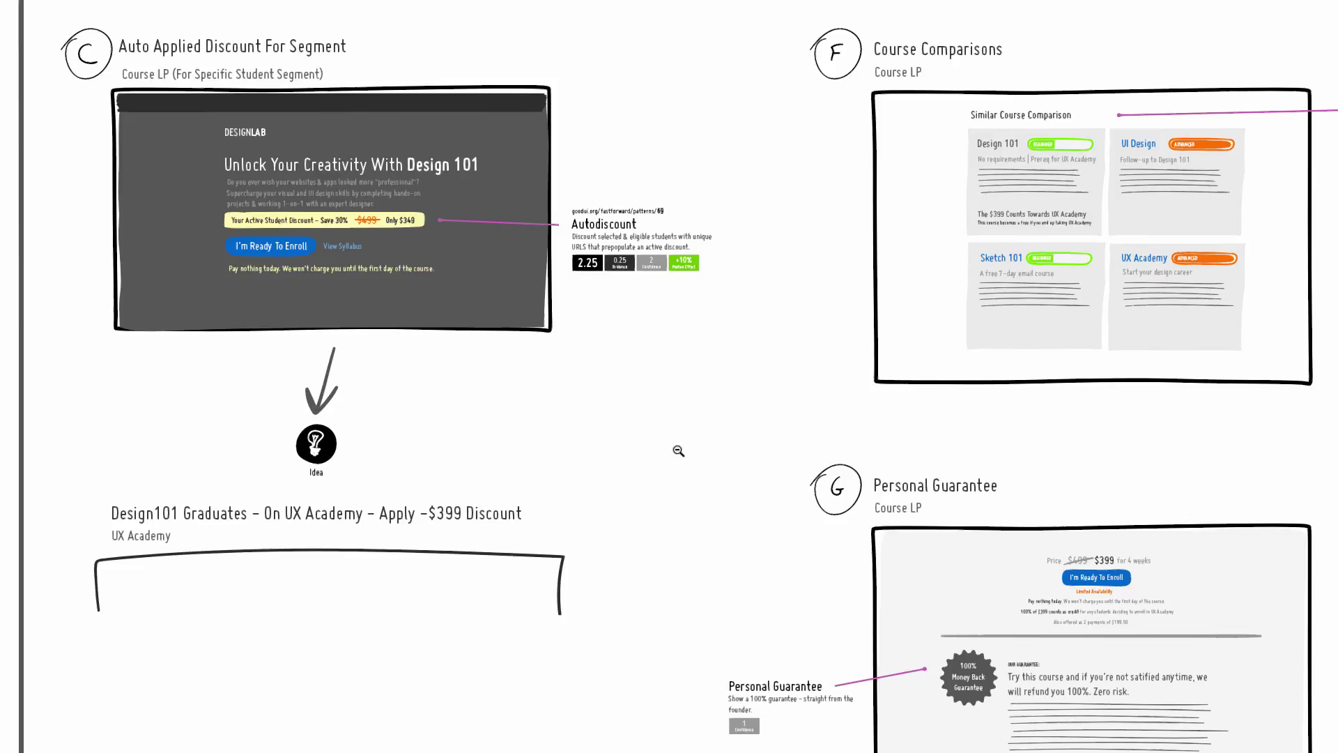
scroll(681, 457, down, 5)
drag(233, 322, 793, 429)
drag(406, 205, 518, 397)
scroll(472, 304, up, 4)
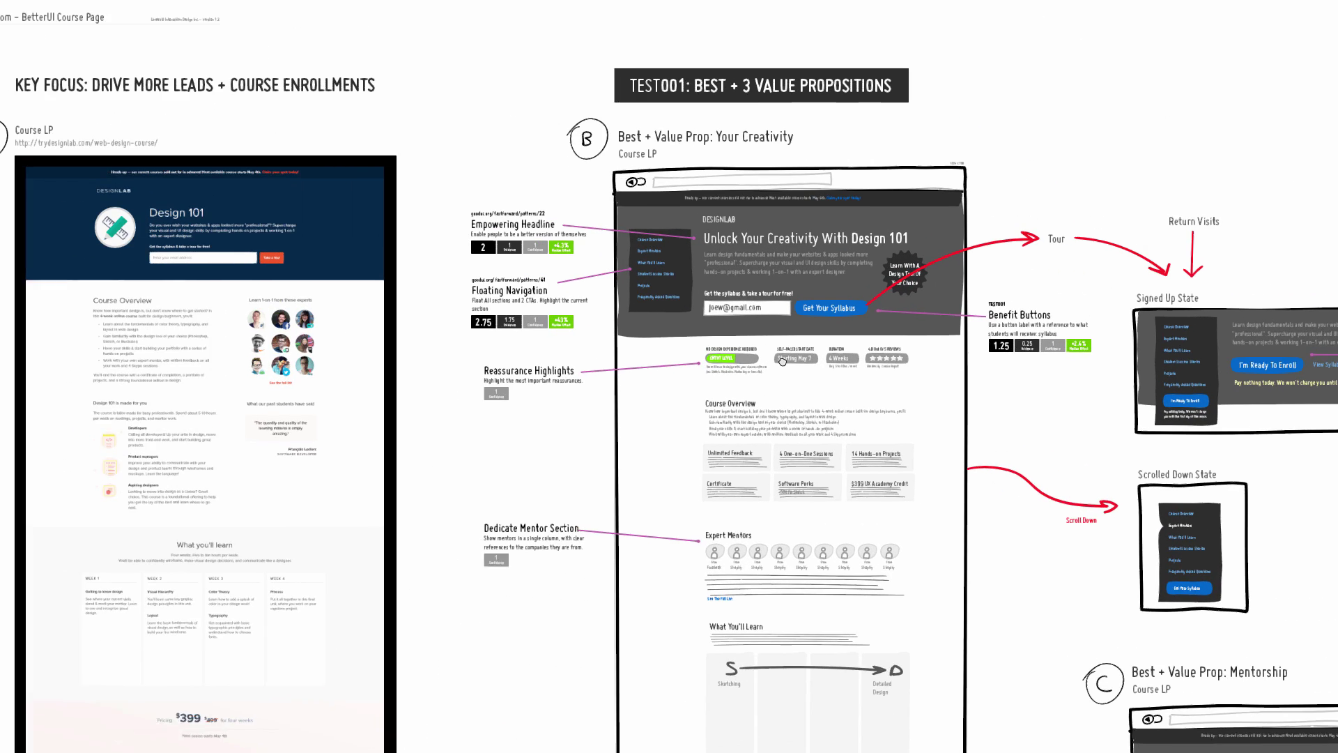
drag(684, 341, 690, 341)
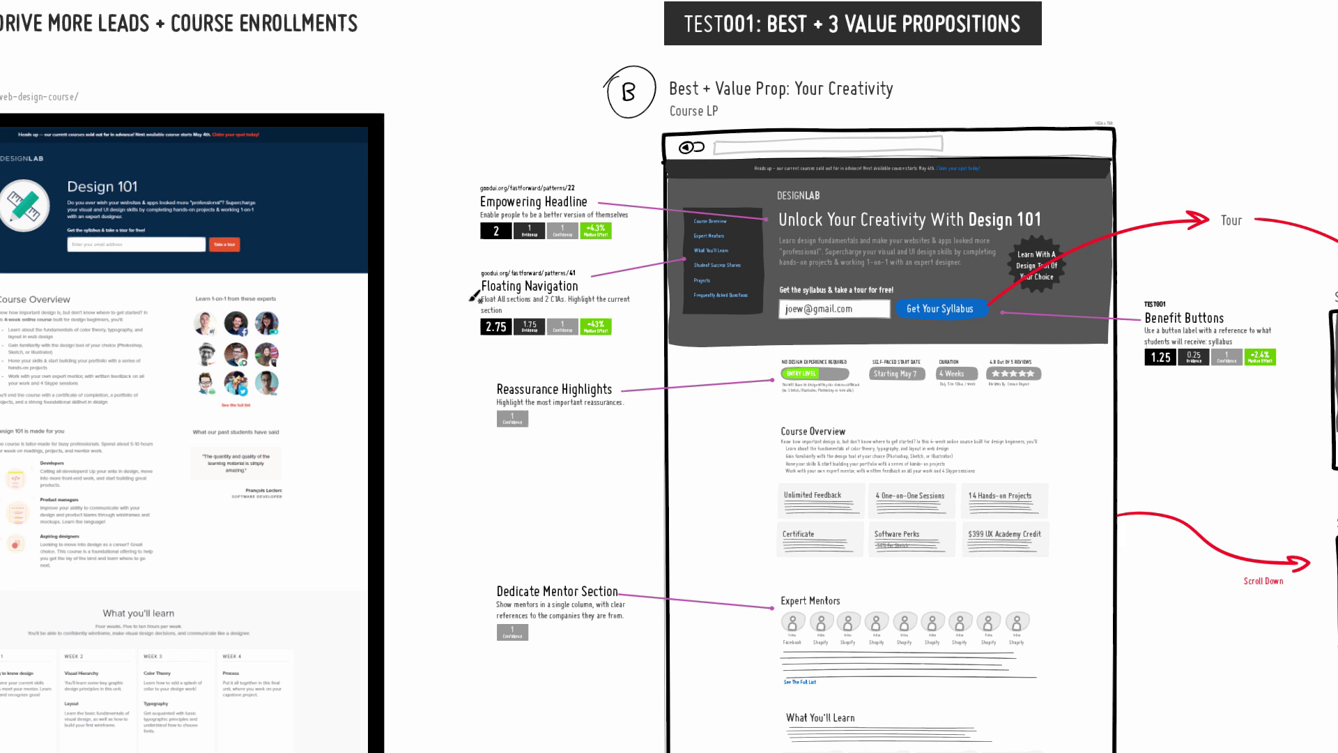
mouse_move(476, 270)
mouse_down()
mouse_move(642, 302)
mouse_move(460, 277)
mouse_up()
key(ctrl+z)
drag(547, 324, 586, 347)
scroll(587, 347, up, 3)
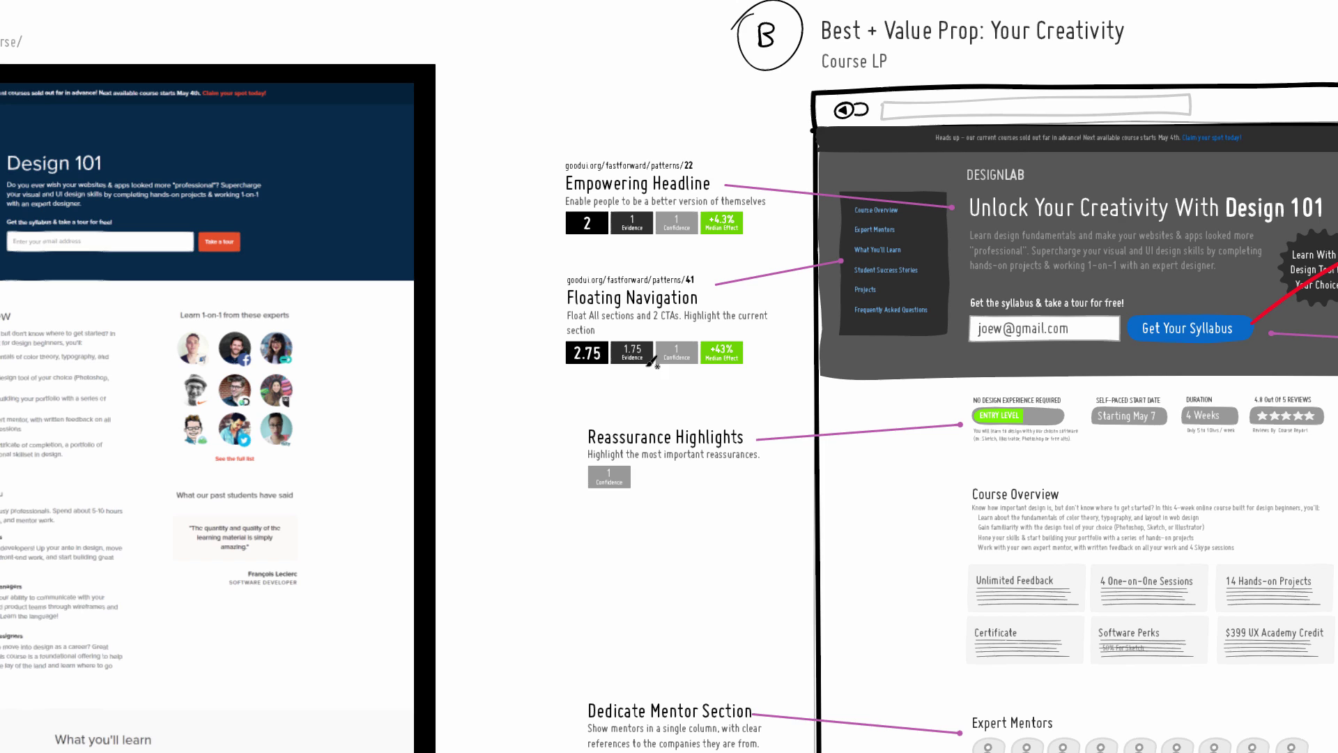
drag(653, 368, 678, 376)
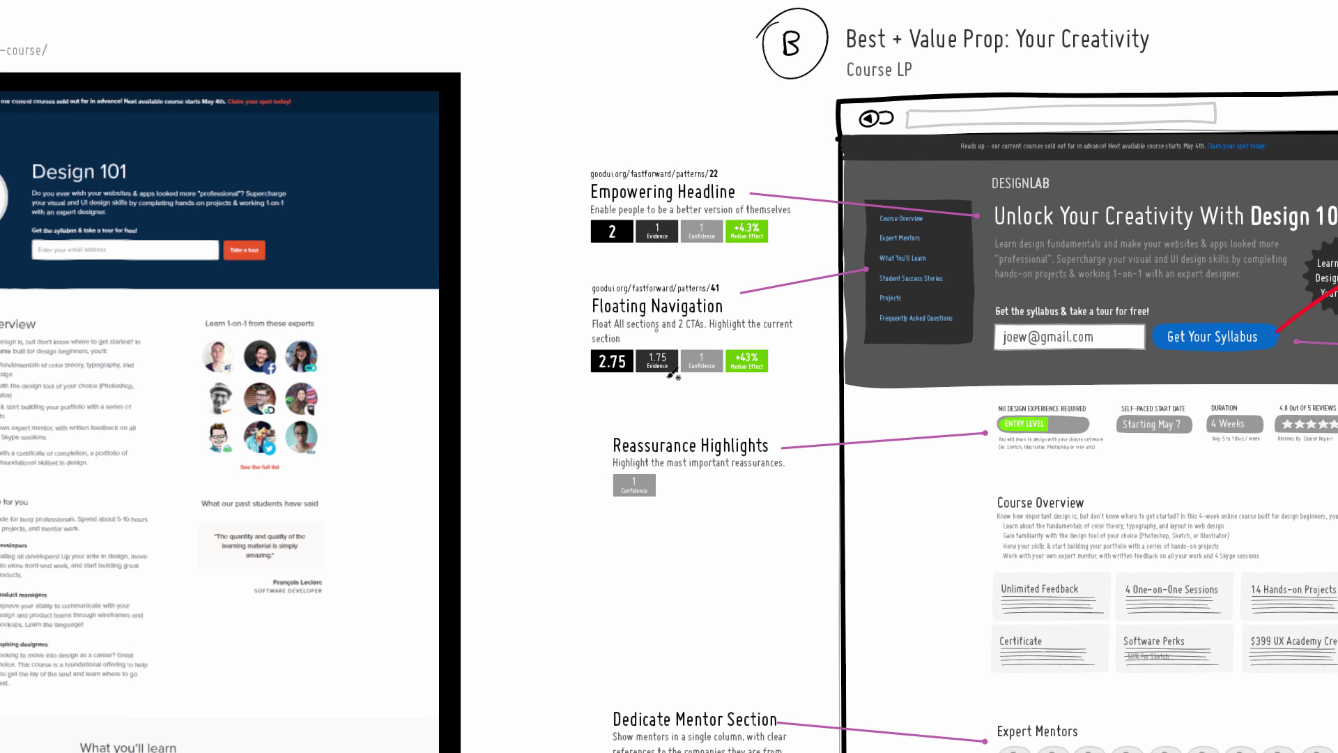
mouse_move(643, 327)
mouse_down()
mouse_move(637, 348)
mouse_move(689, 333)
mouse_move(621, 340)
mouse_up()
key(ctrl+z)
mouse_move(646, 219)
mouse_down()
mouse_move(633, 248)
mouse_move(681, 234)
mouse_move(642, 222)
mouse_up()
key(ctrl+z)
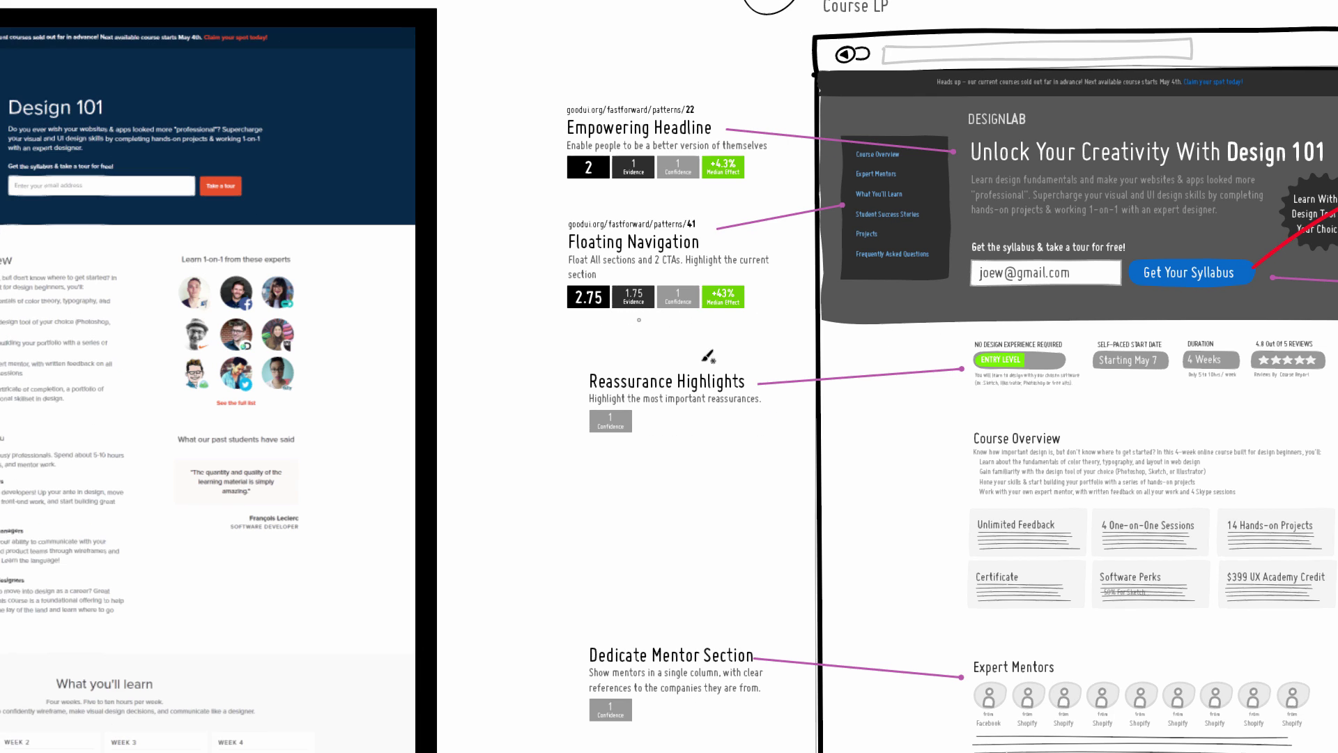
Circle the Empowering Headline note (undone) and the Design 101 hero title.
mouse_move(757, 349)
mouse_down()
mouse_move(803, 394)
mouse_move(914, 445)
mouse_up()
mouse_move(768, 175)
mouse_down()
mouse_move(723, 212)
mouse_move(863, 186)
mouse_move(649, 317)
mouse_up()
key(ctrl+z)
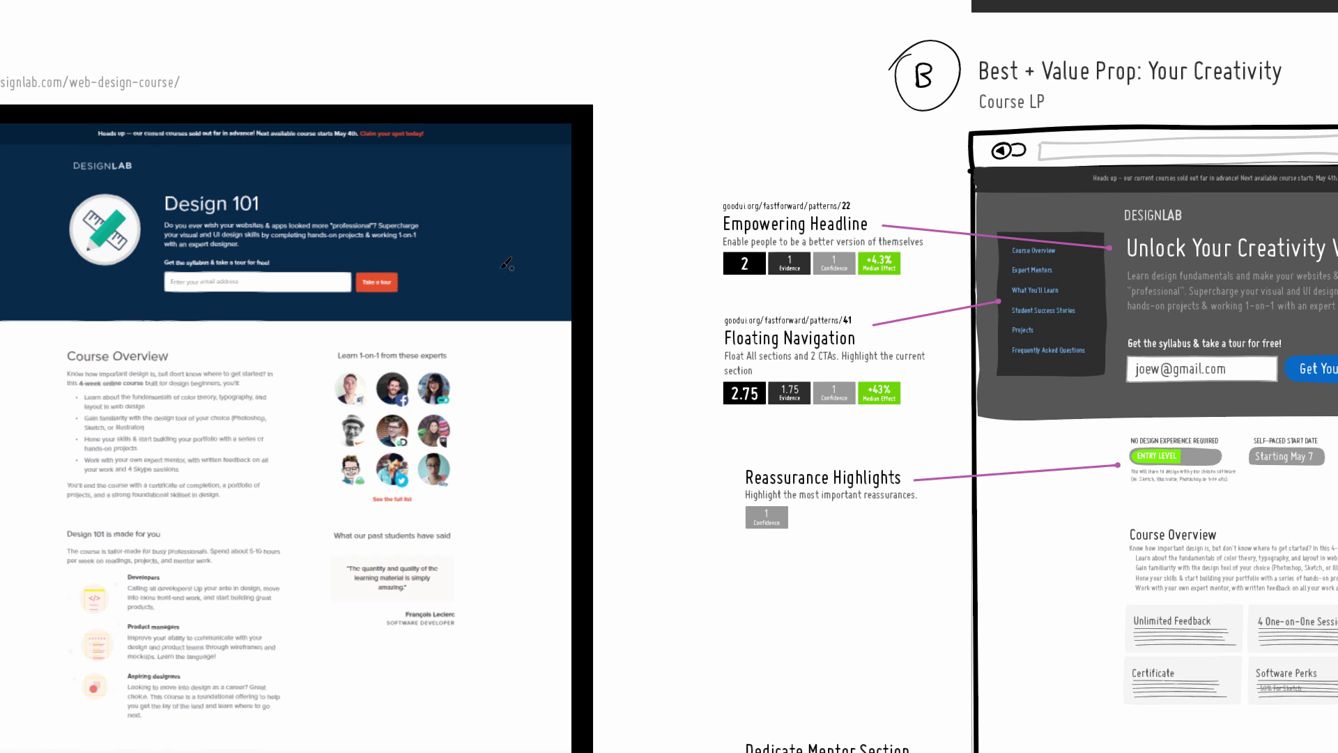
mouse_move(181, 192)
mouse_down()
mouse_move(278, 228)
mouse_move(140, 183)
mouse_up()
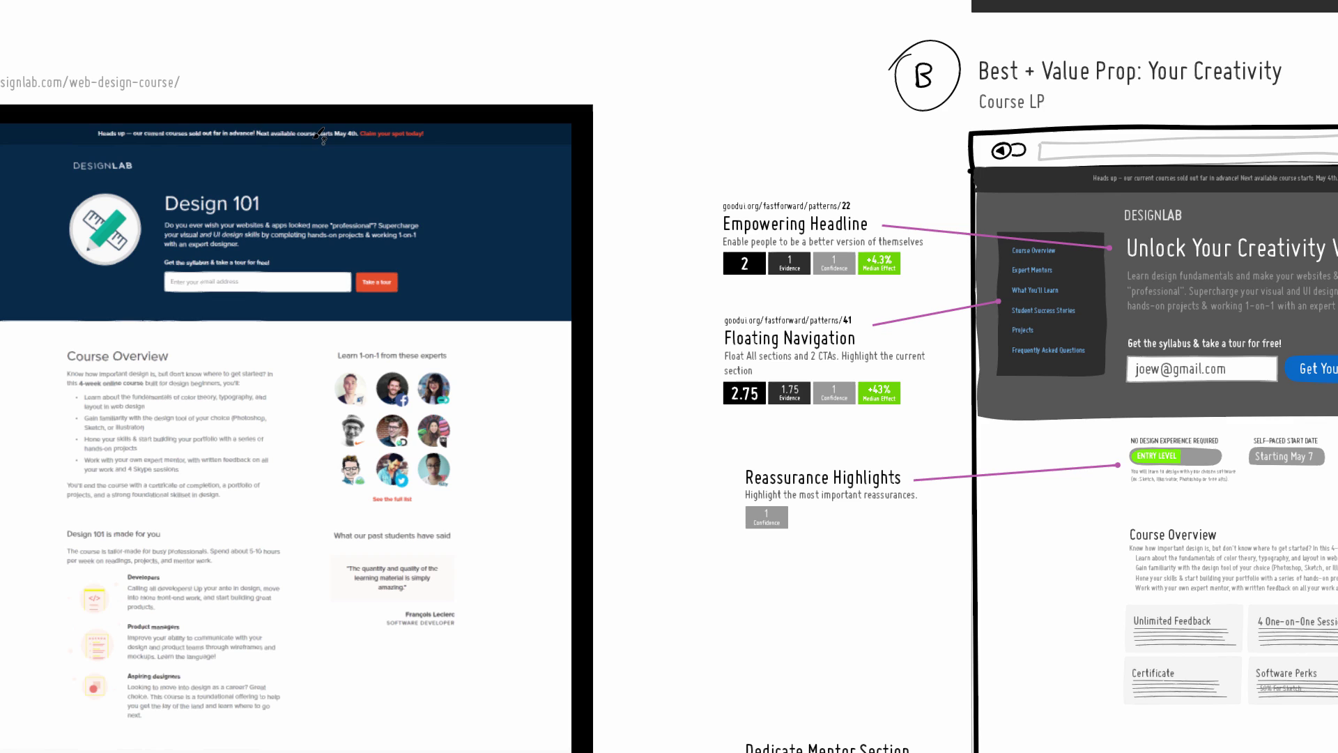
mouse_move(173, 191)
mouse_down()
mouse_move(279, 226)
mouse_move(273, 167)
mouse_up()
Bring sketch B into view and copy its goodui.org/fastforward/patterns/22 link.
drag(960, 334, 701, 359)
drag(678, 293, 555, 312)
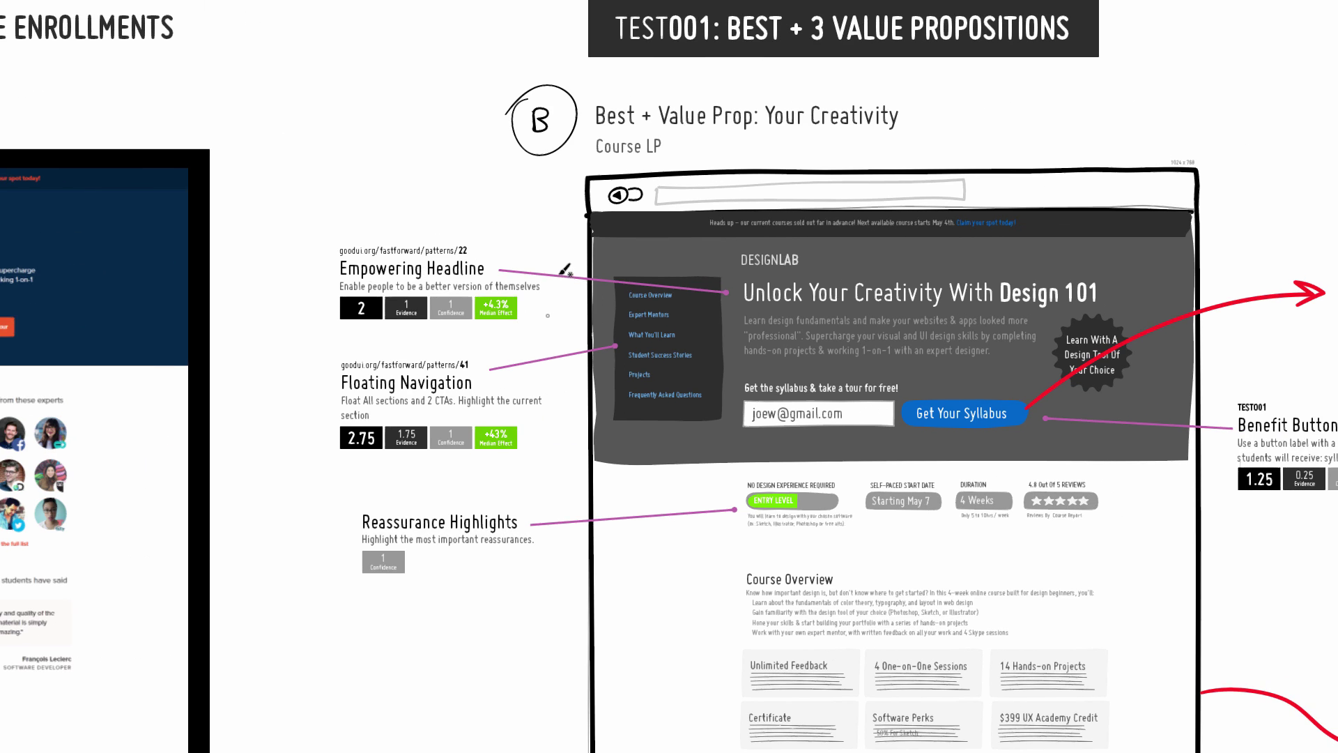
triple_click(450, 249)
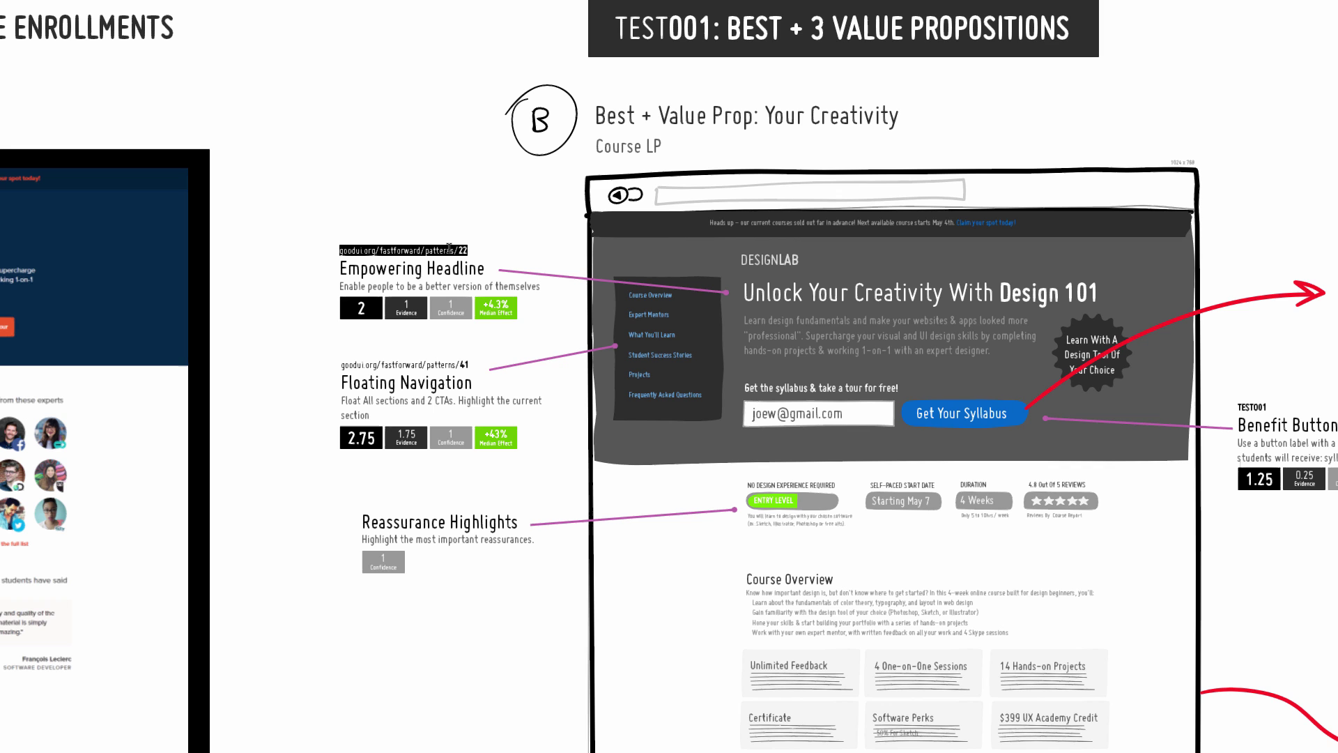
key(ctrl+c)
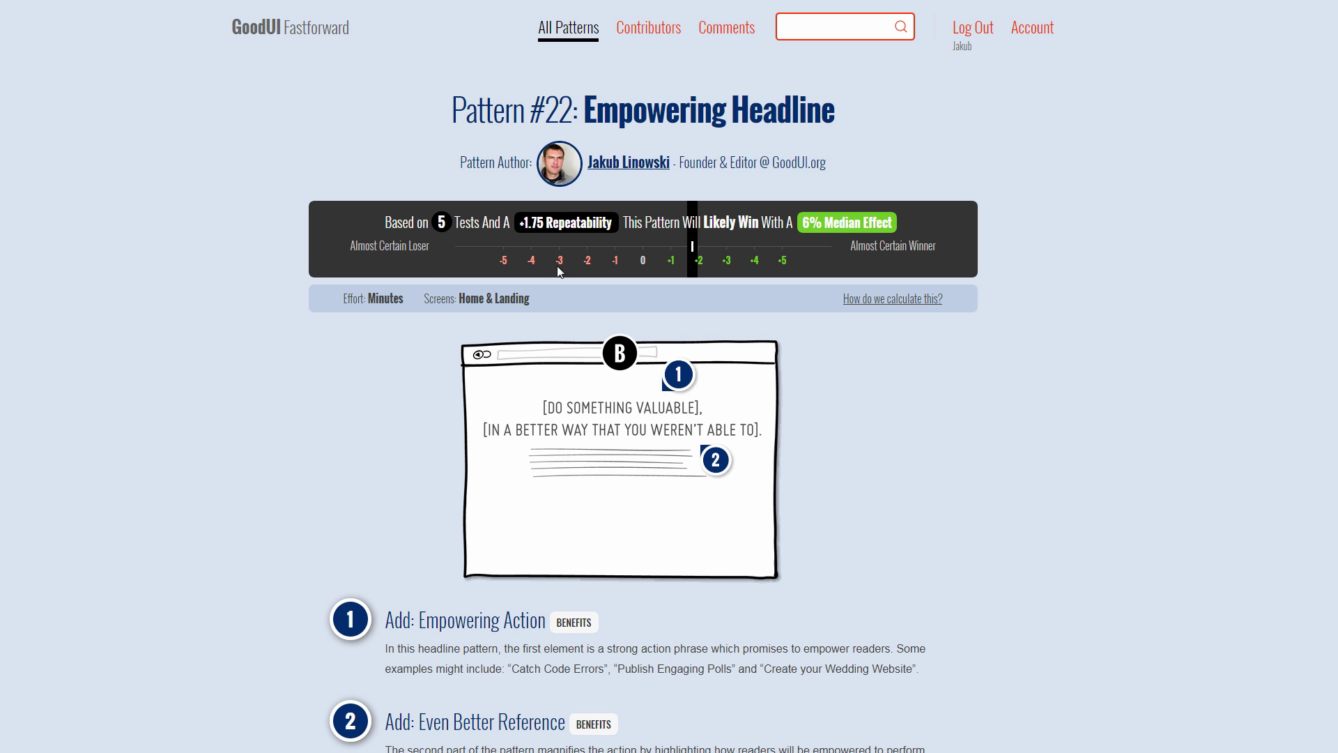
Scroll through the Pattern #22 page and highlight its +1.75 Repeatability score.
scroll(644, 590, down, 10)
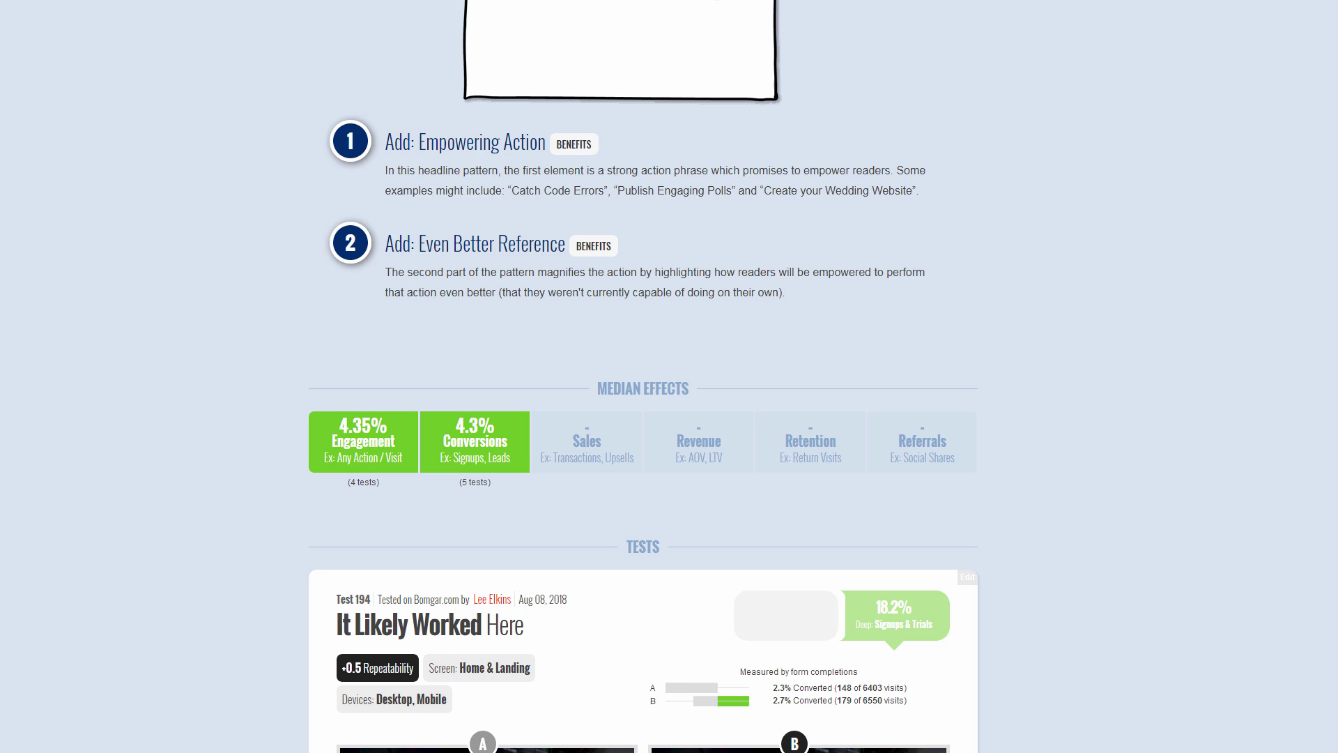
scroll(644, 590, down, 2)
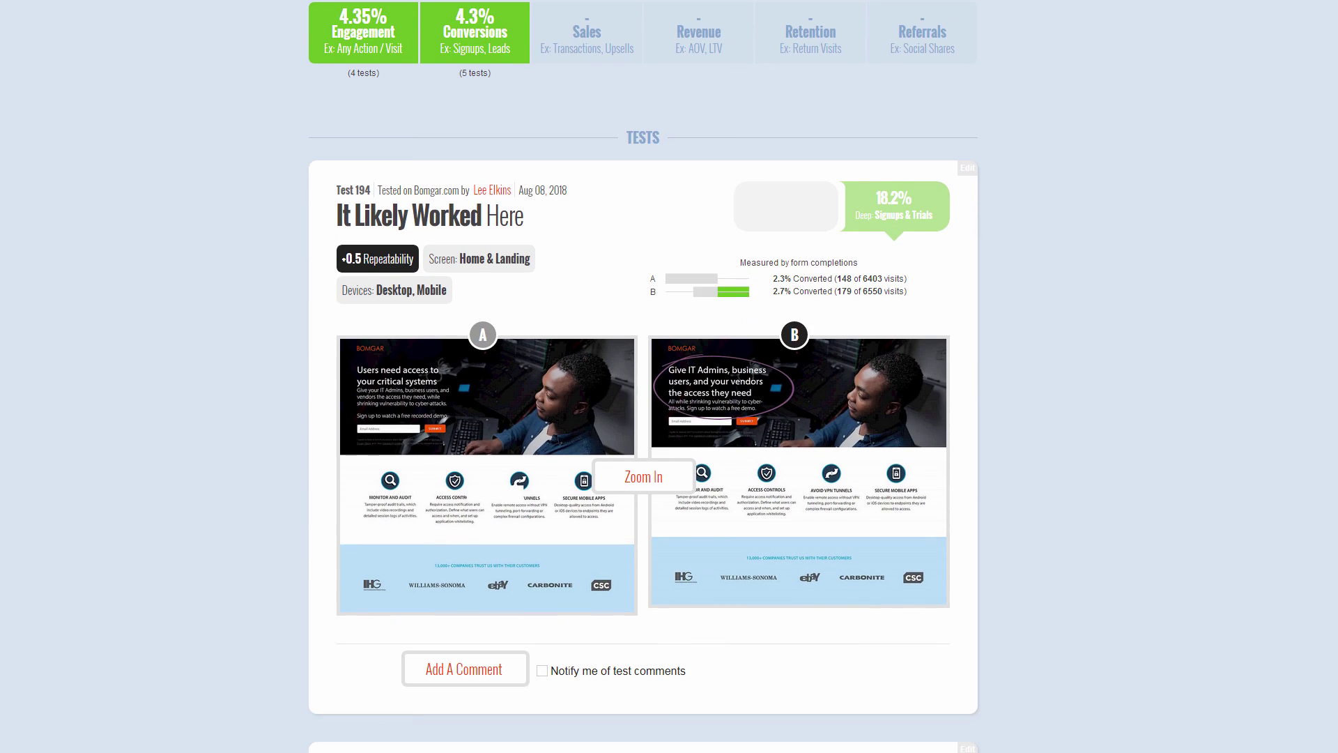
scroll(643, 590, down, 1)
scroll(643, 590, down, 5)
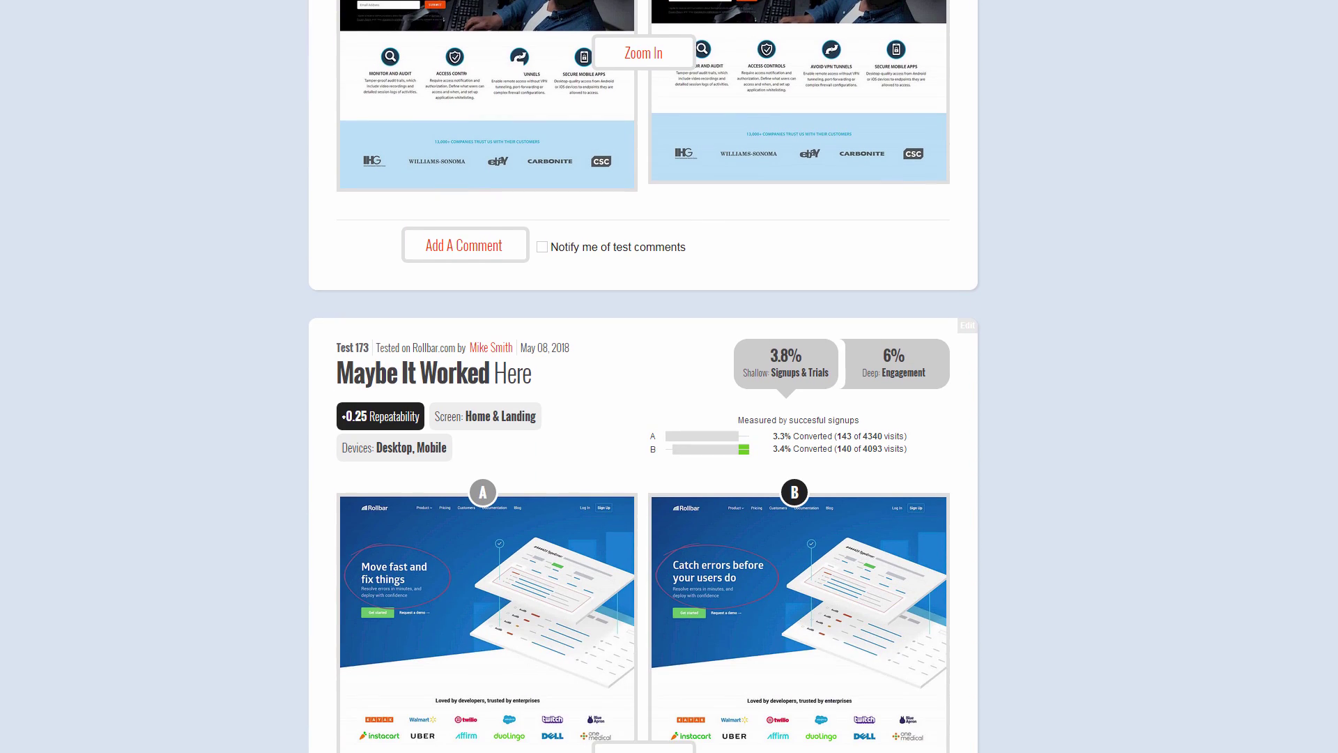
scroll(643, 590, down, 18)
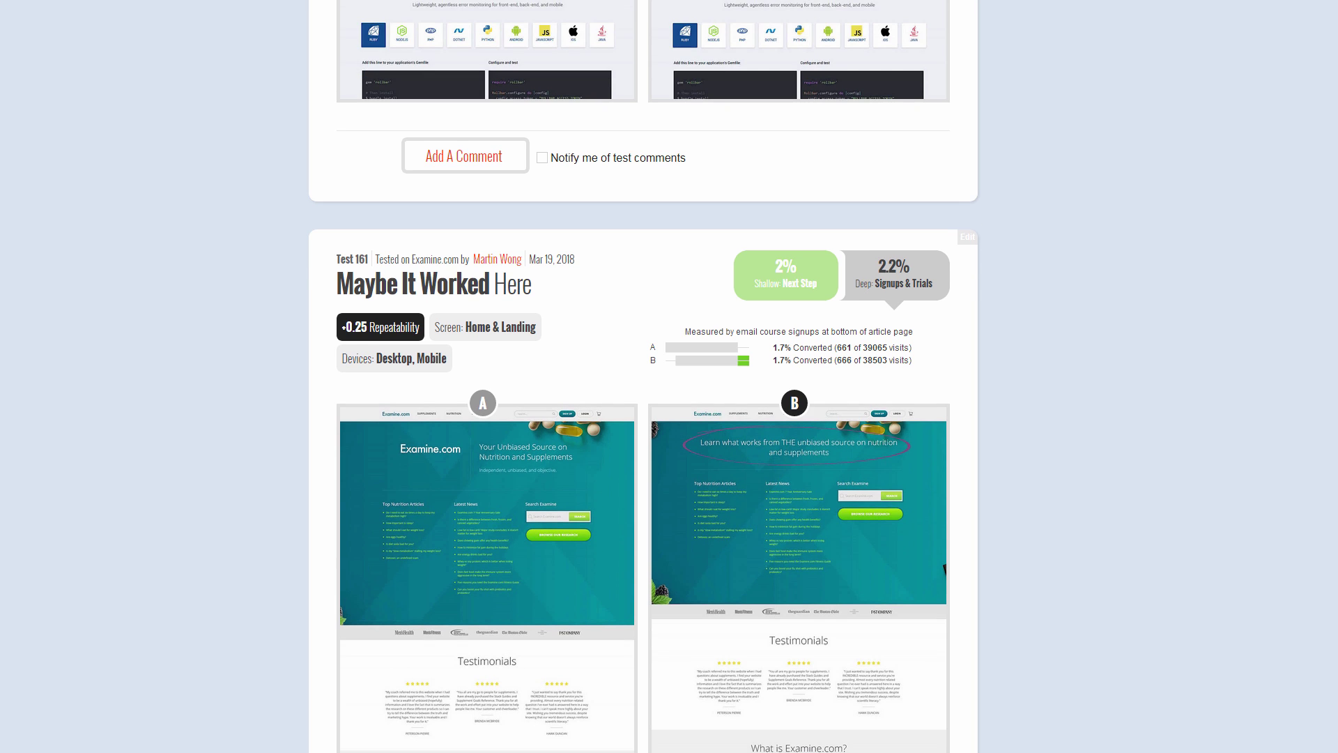
scroll(644, 590, up, 20)
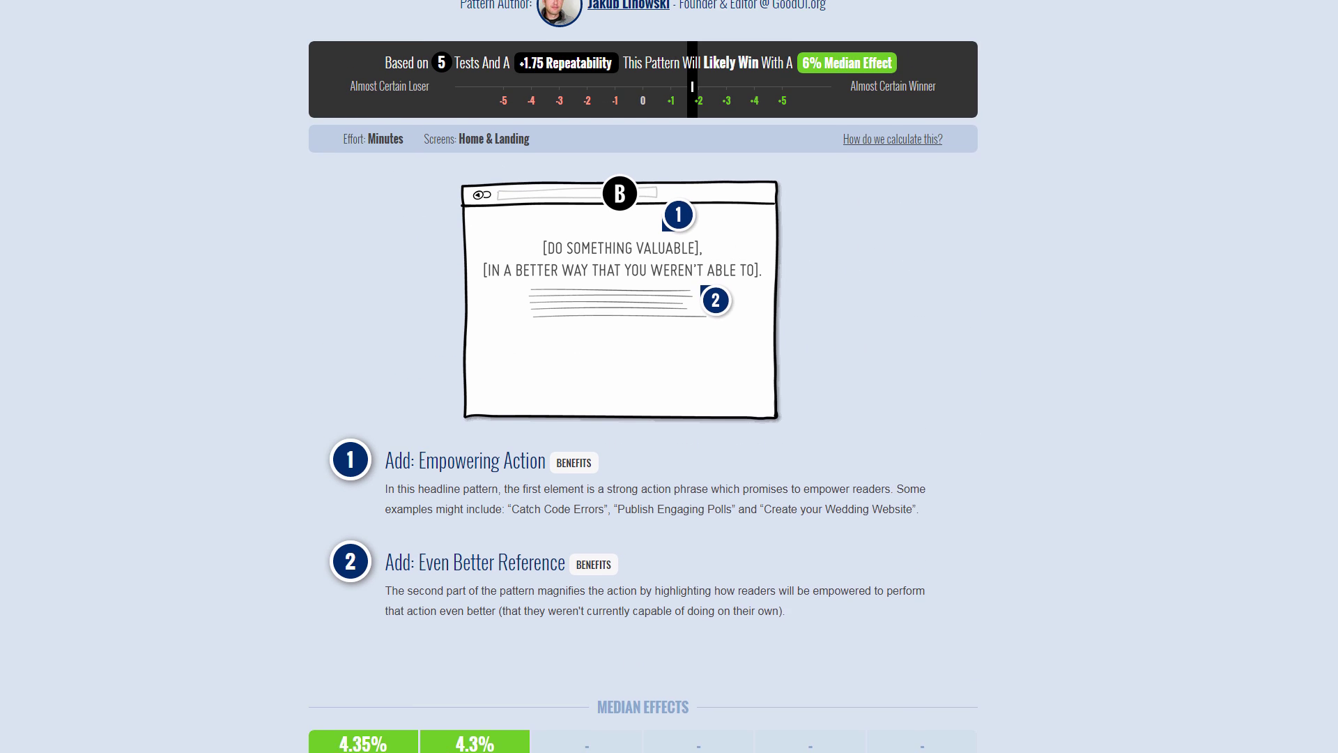
scroll(1051, 293, down, 3)
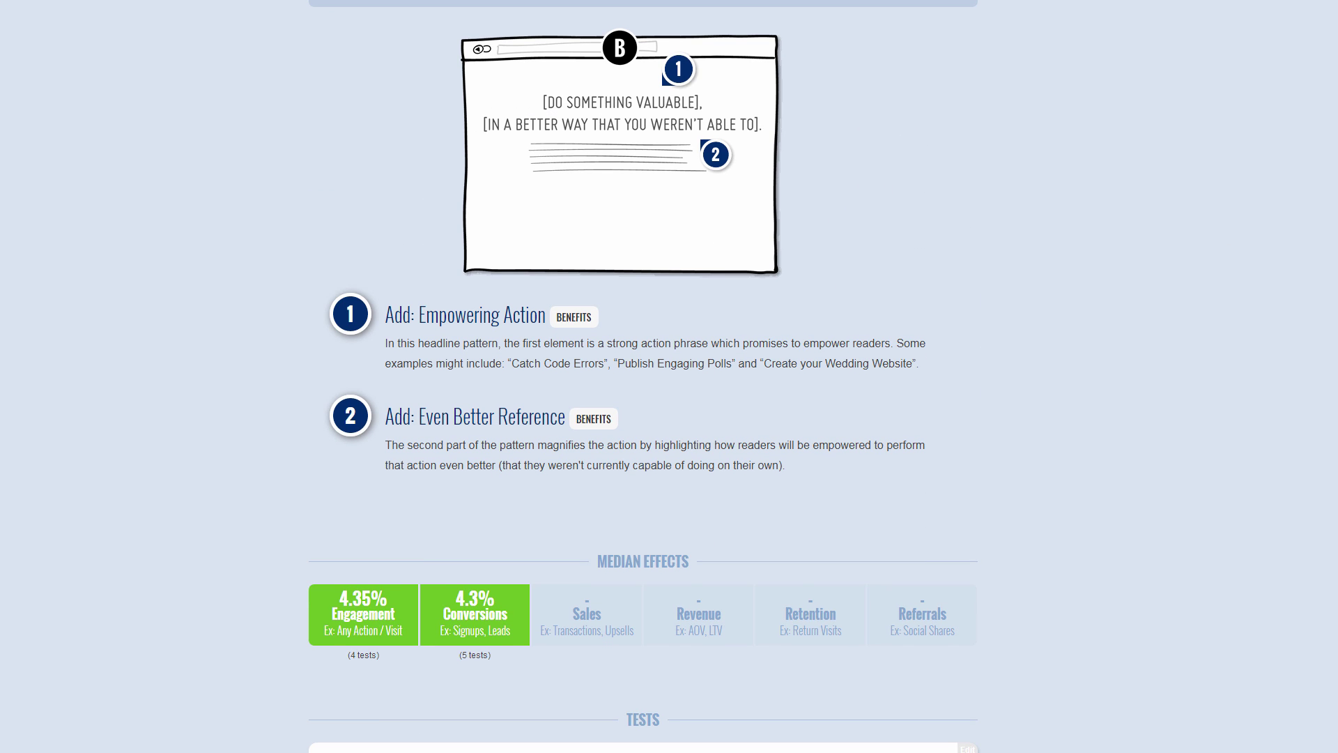
scroll(643, 377, up, 4)
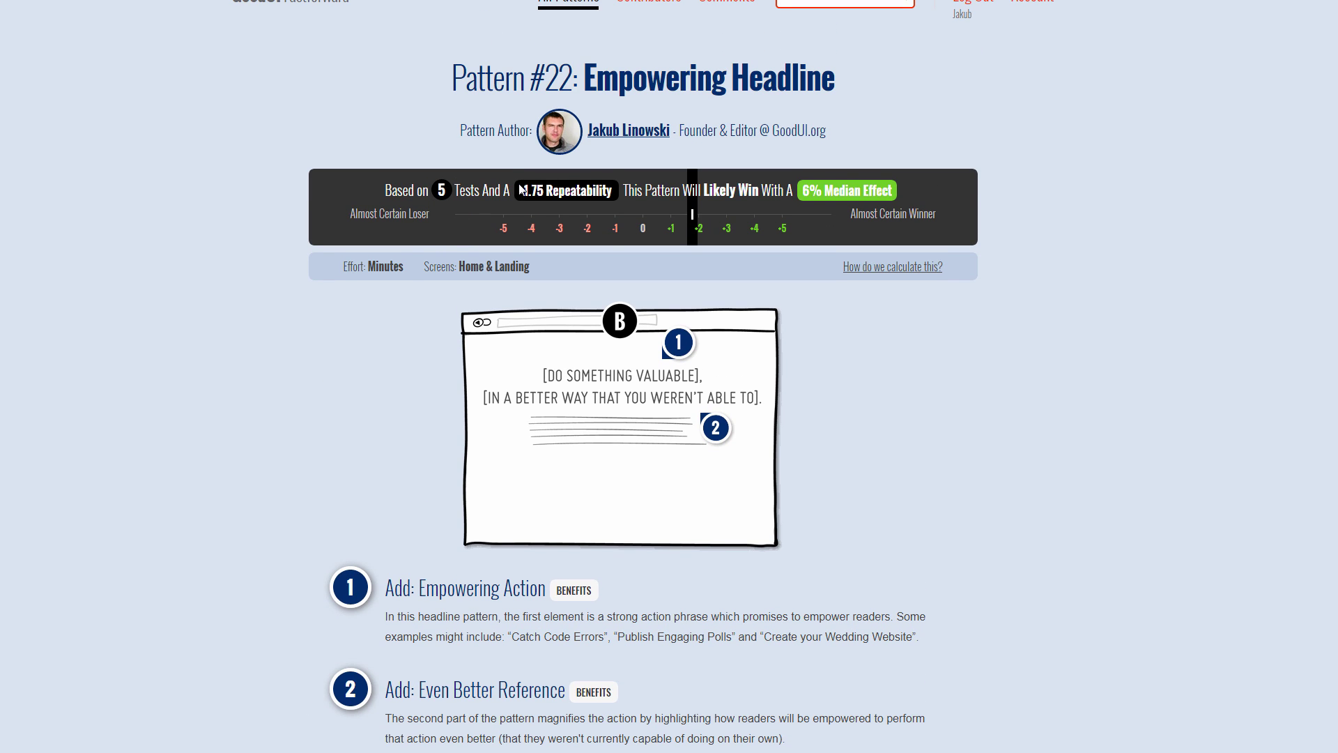
drag(517, 190, 613, 187)
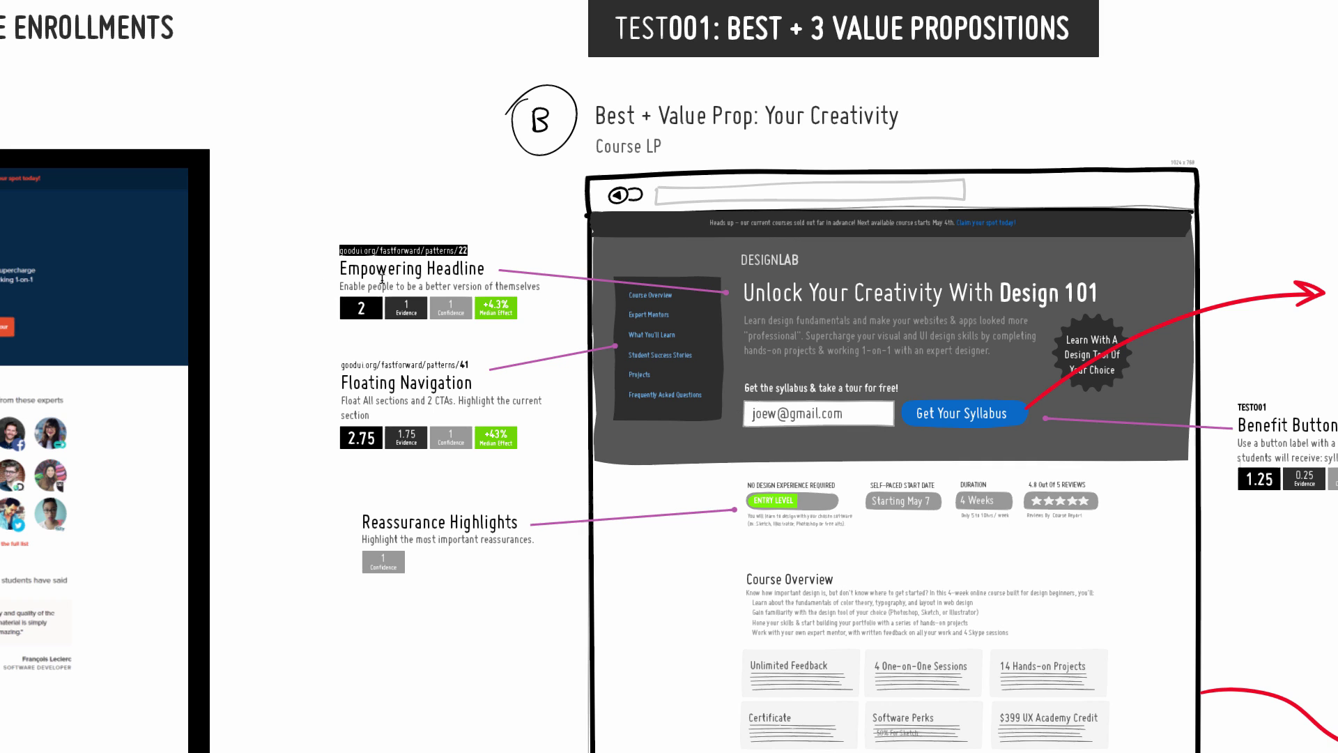
click(408, 300)
key(Escape)
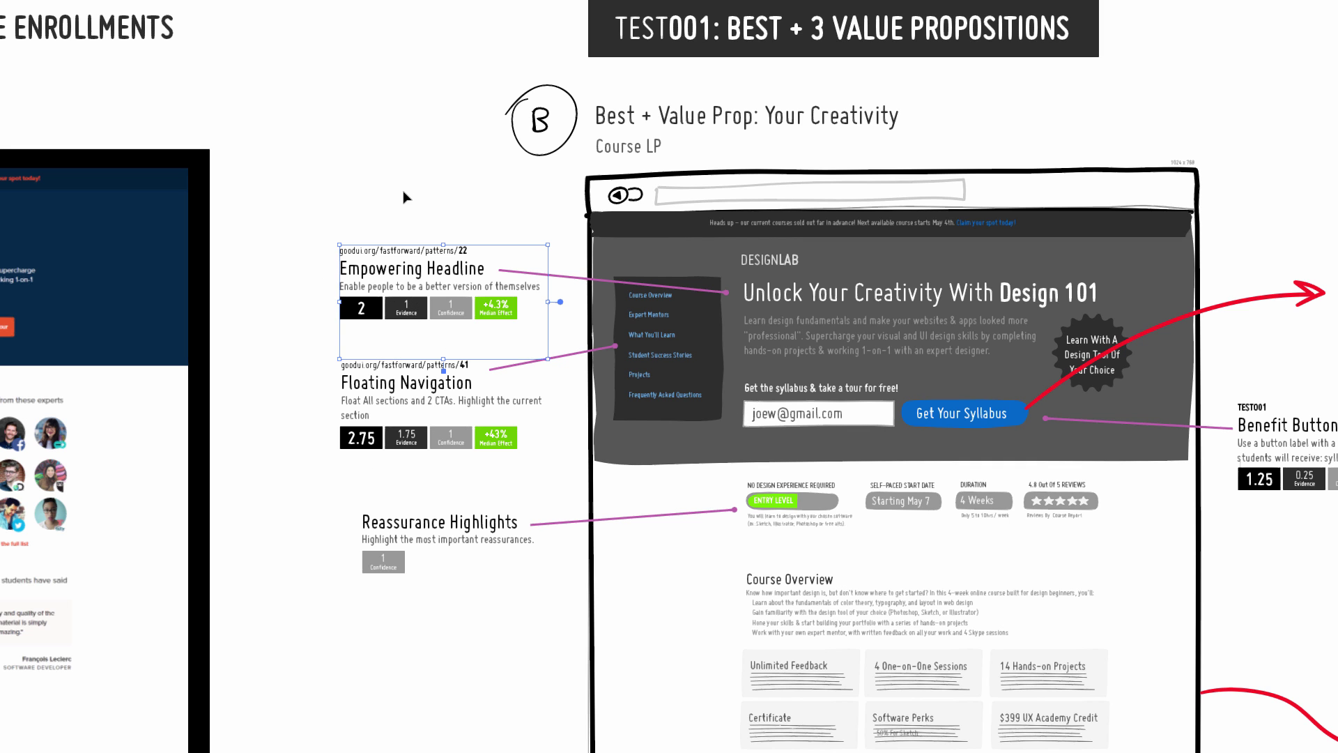
key(Escape)
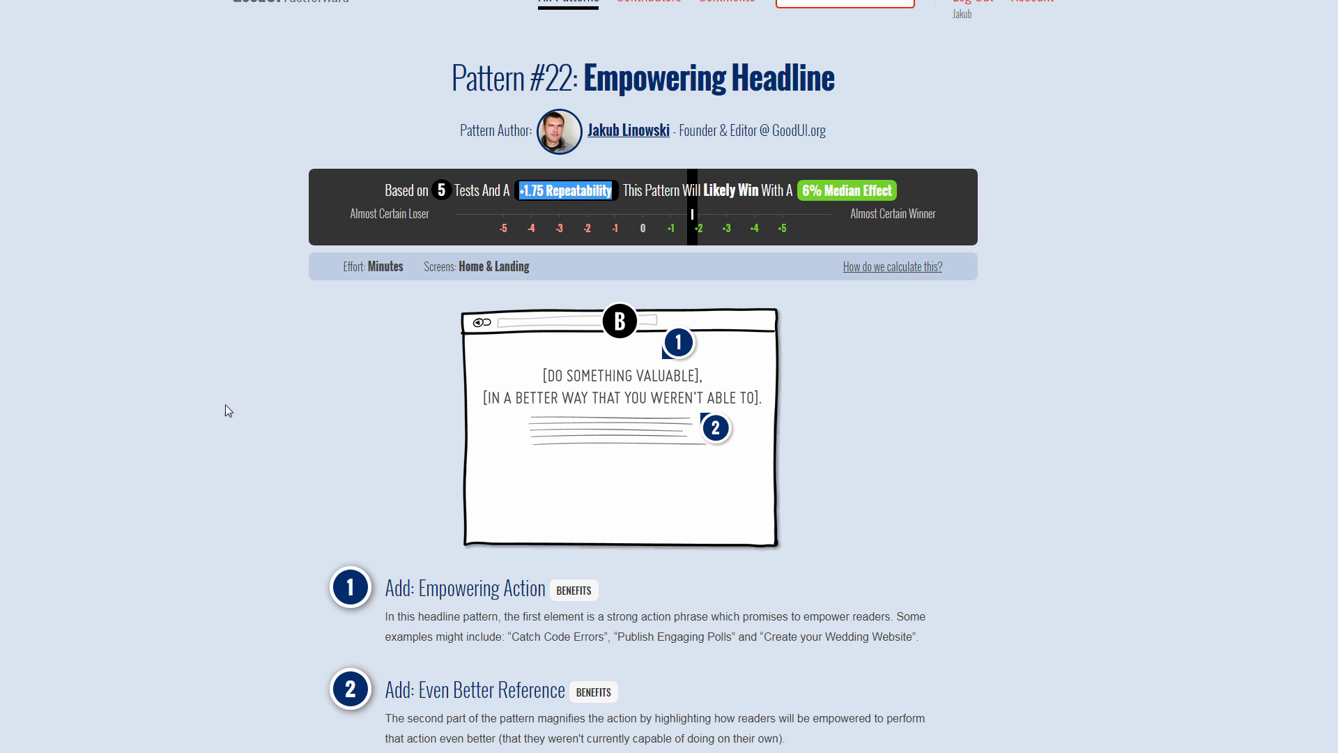
click(244, 451)
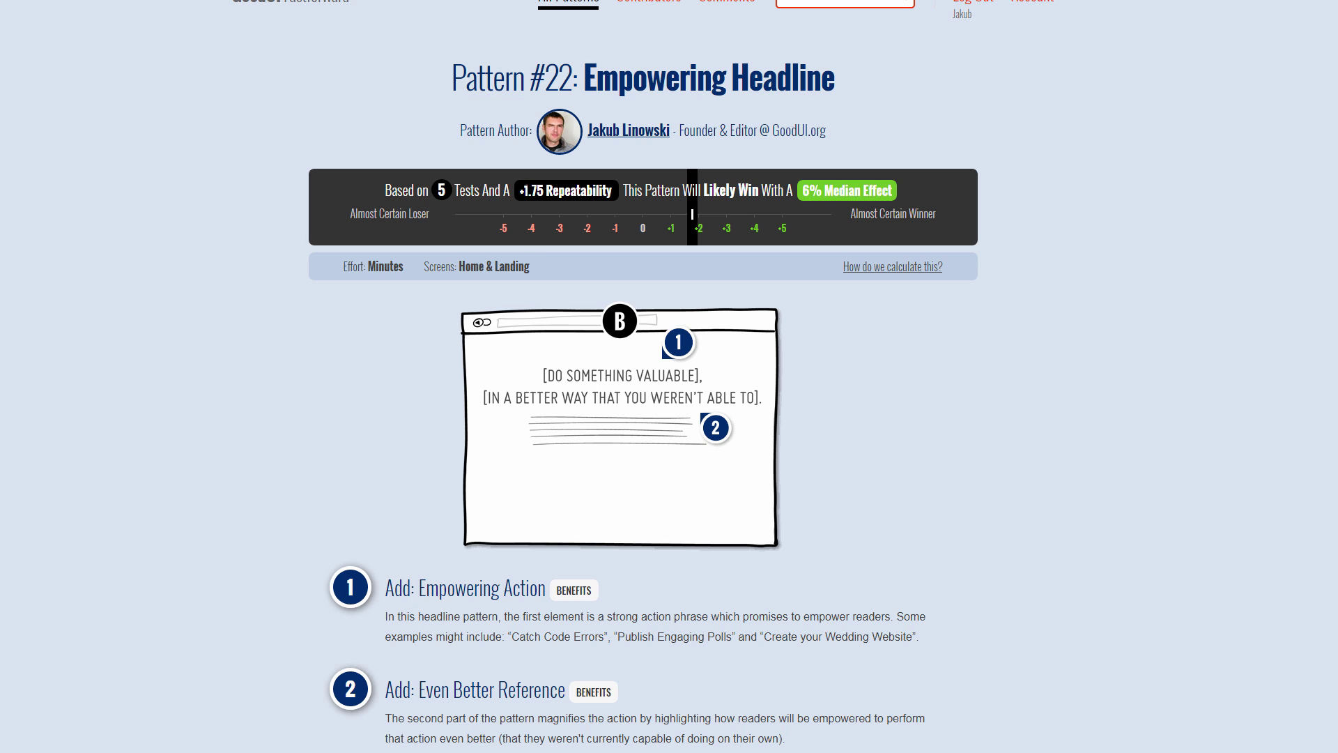
Highlight Pattern #22's 1.75 repeatability value, then clear the highlight.
drag(526, 191, 569, 191)
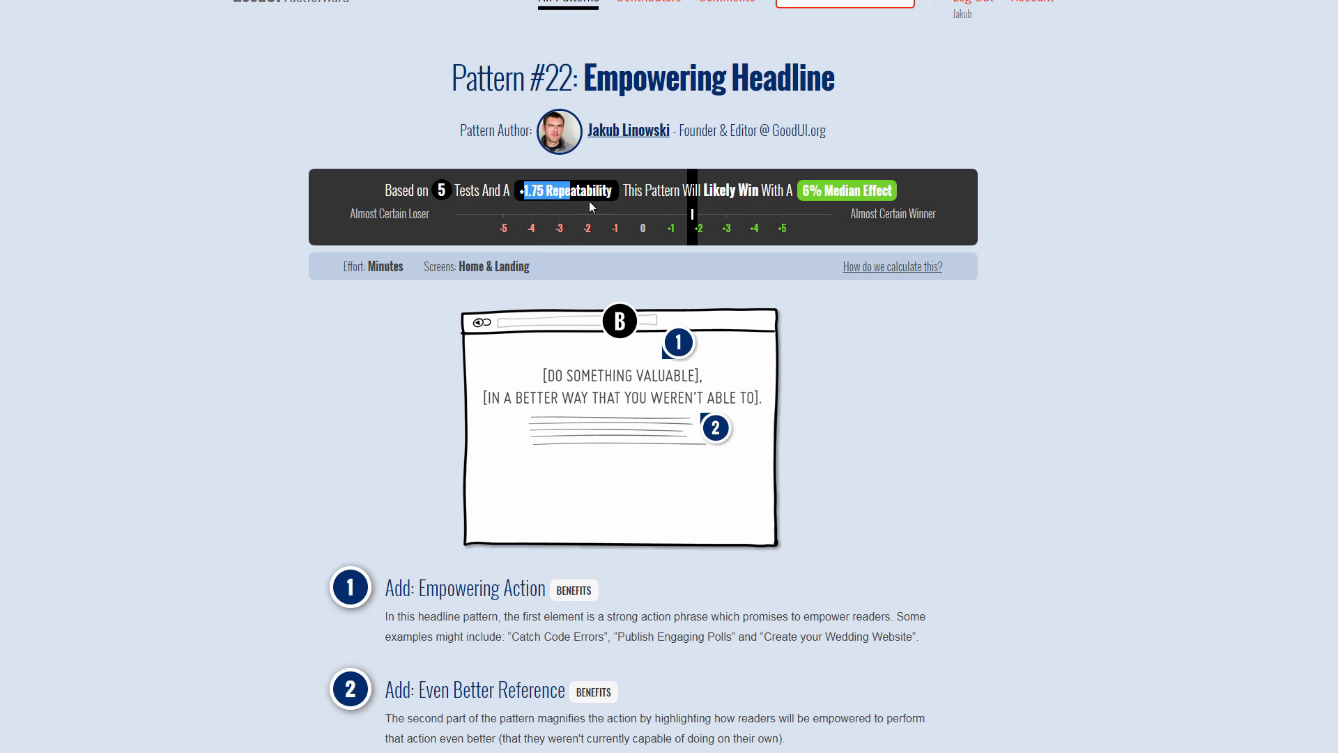
click(519, 476)
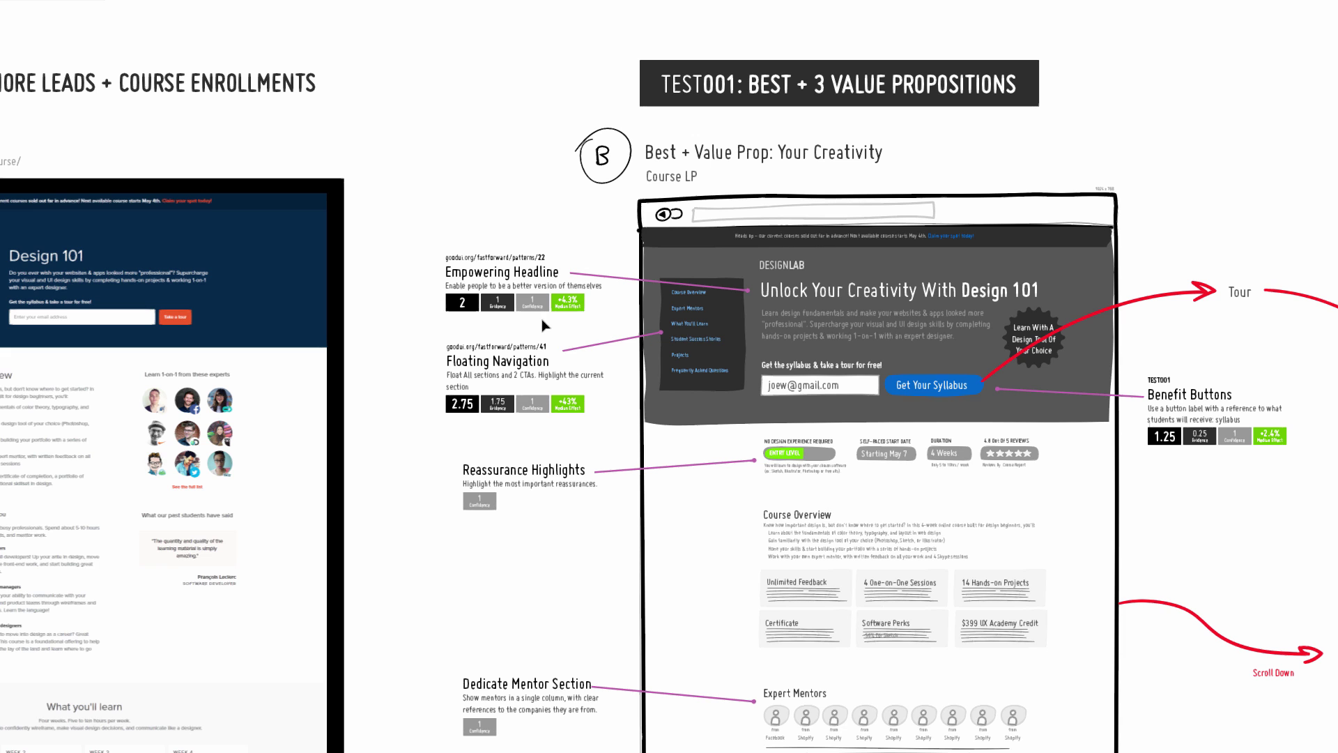
scroll(582, 467, down, 3)
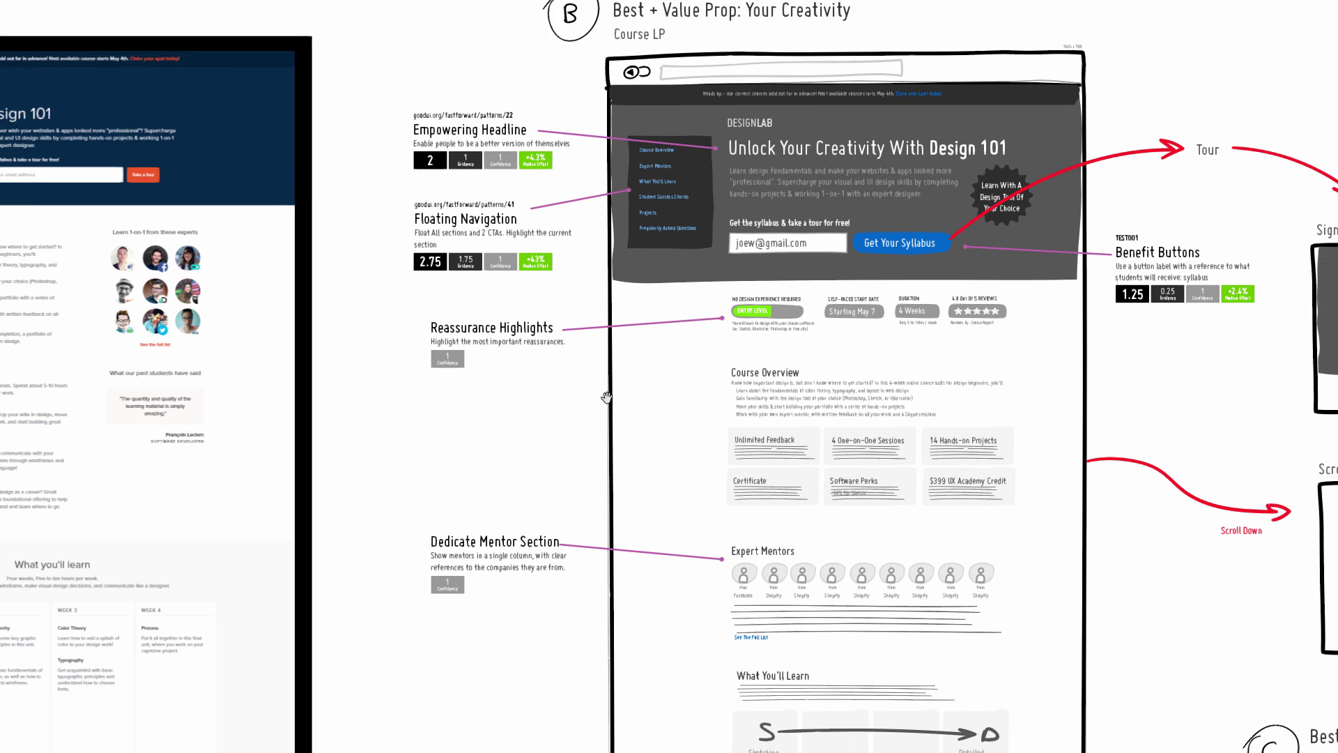
drag(588, 234, 675, 244)
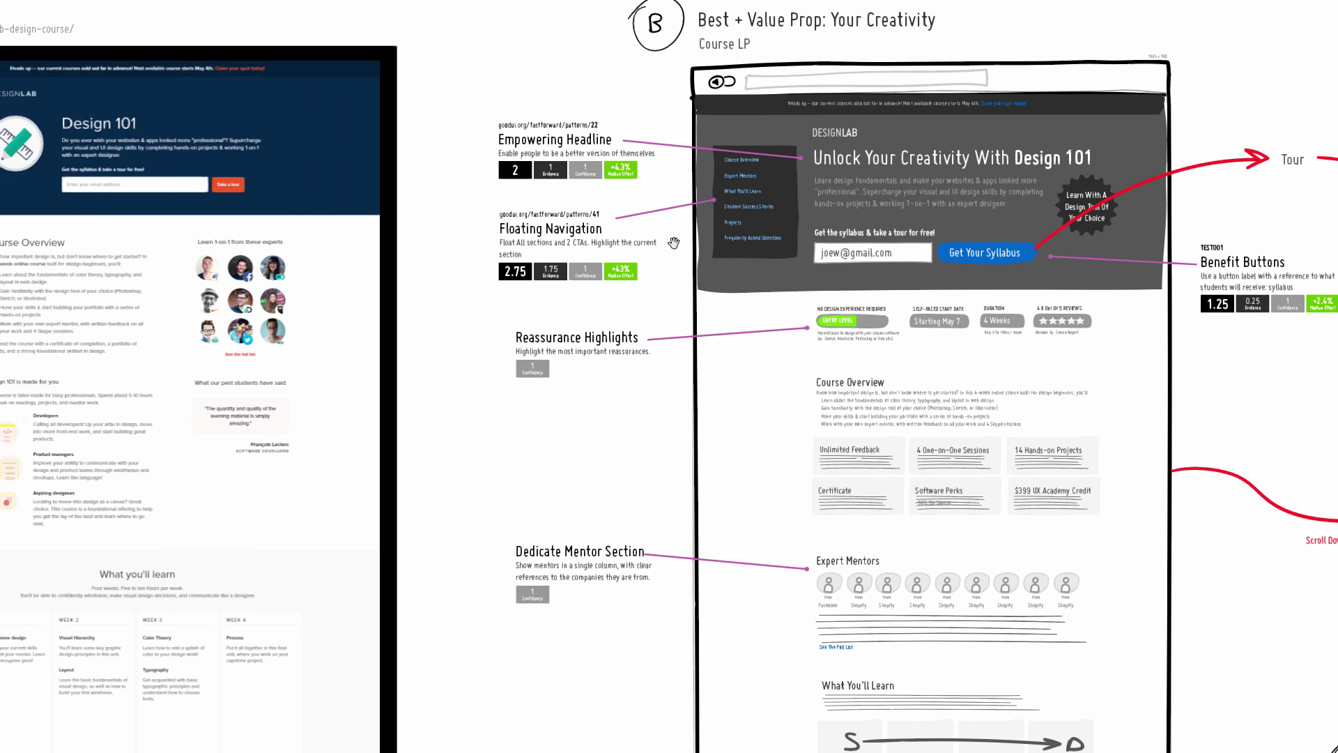
drag(572, 269, 597, 264)
scroll(597, 263, left, 1)
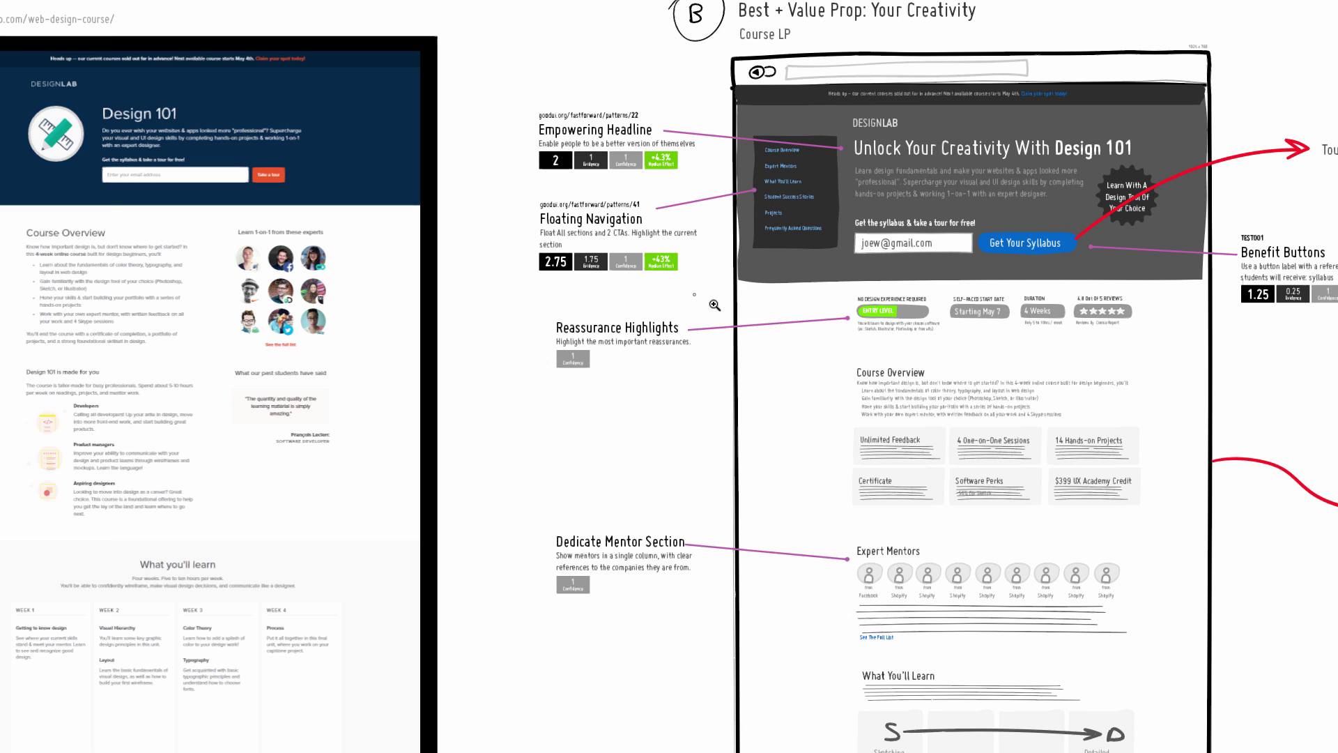
alt+click(690, 333)
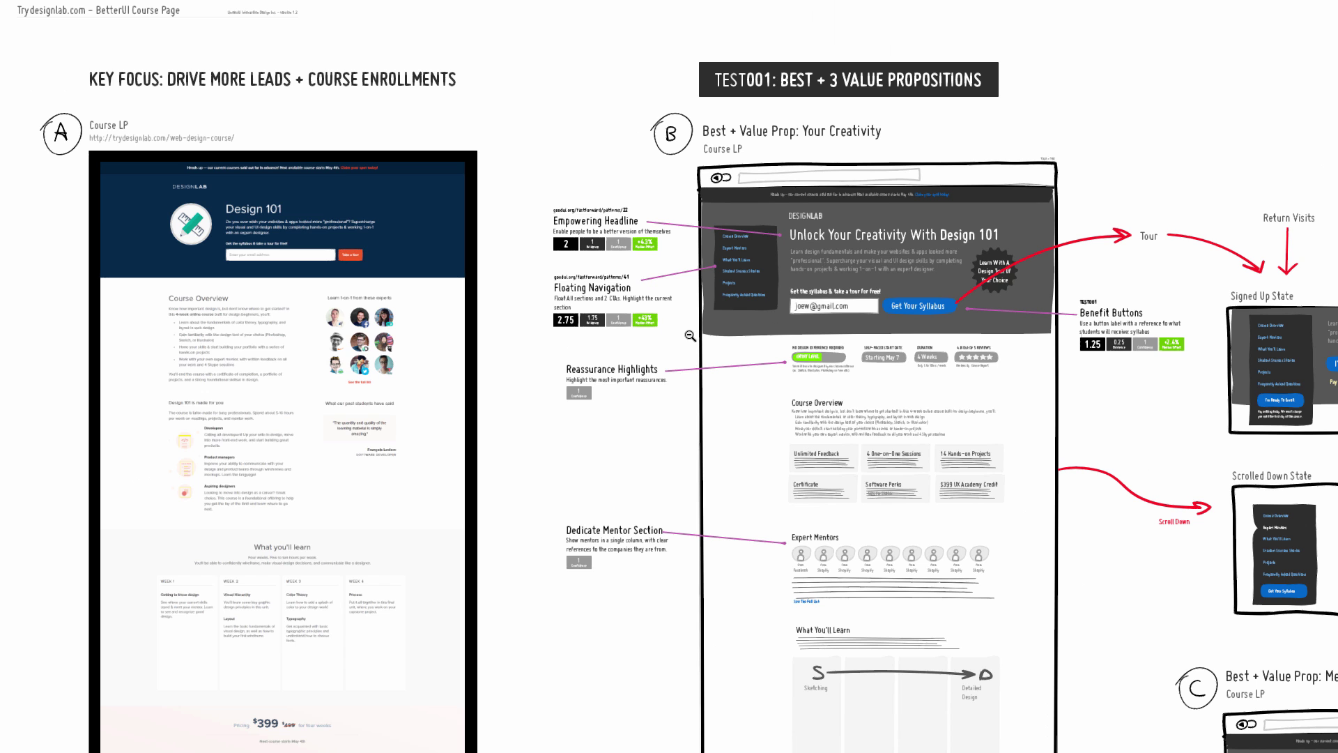
mouse_move(547, 200)
mouse_down()
mouse_move(641, 271)
mouse_move(673, 272)
mouse_move(564, 300)
mouse_up()
mouse_move(937, 380)
mouse_down()
mouse_move(834, 386)
mouse_move(709, 341)
mouse_up()
drag(842, 317, 826, 286)
key(ctrl+z)
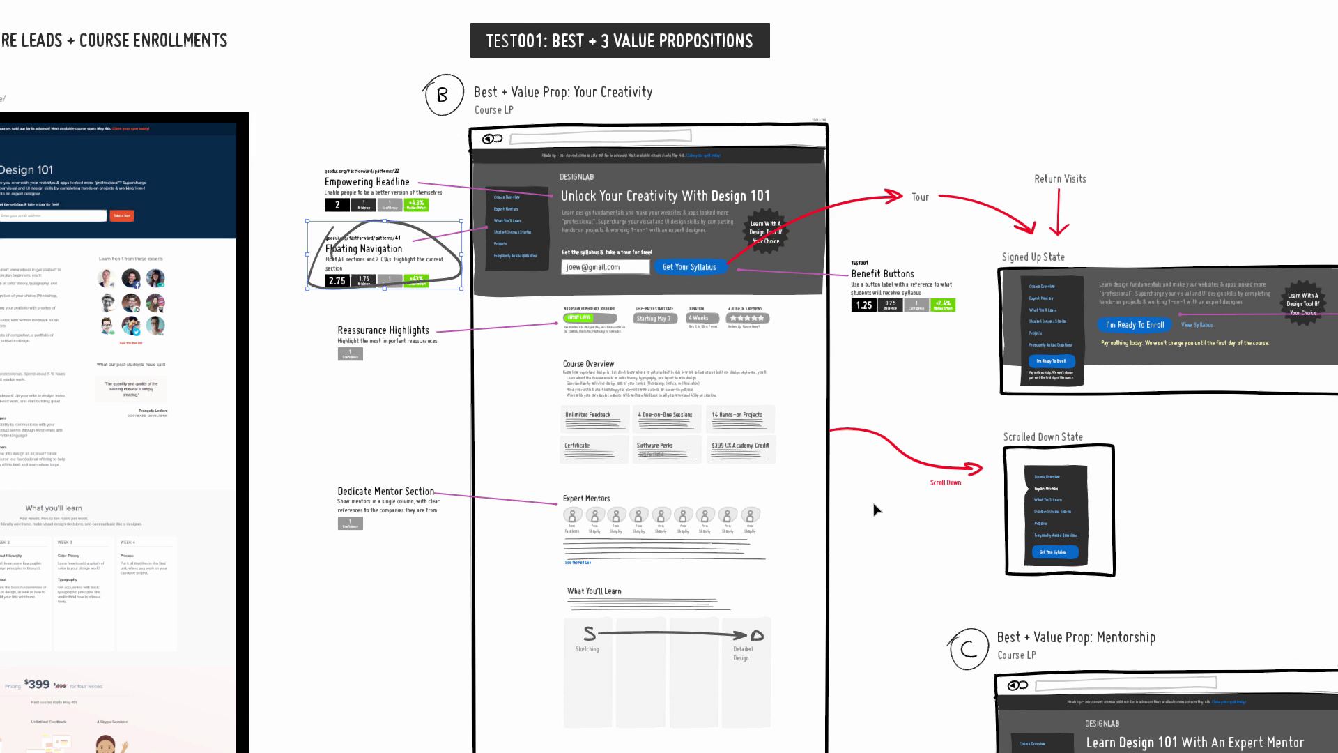
key(Escape)
scroll(736, 653, down, 10)
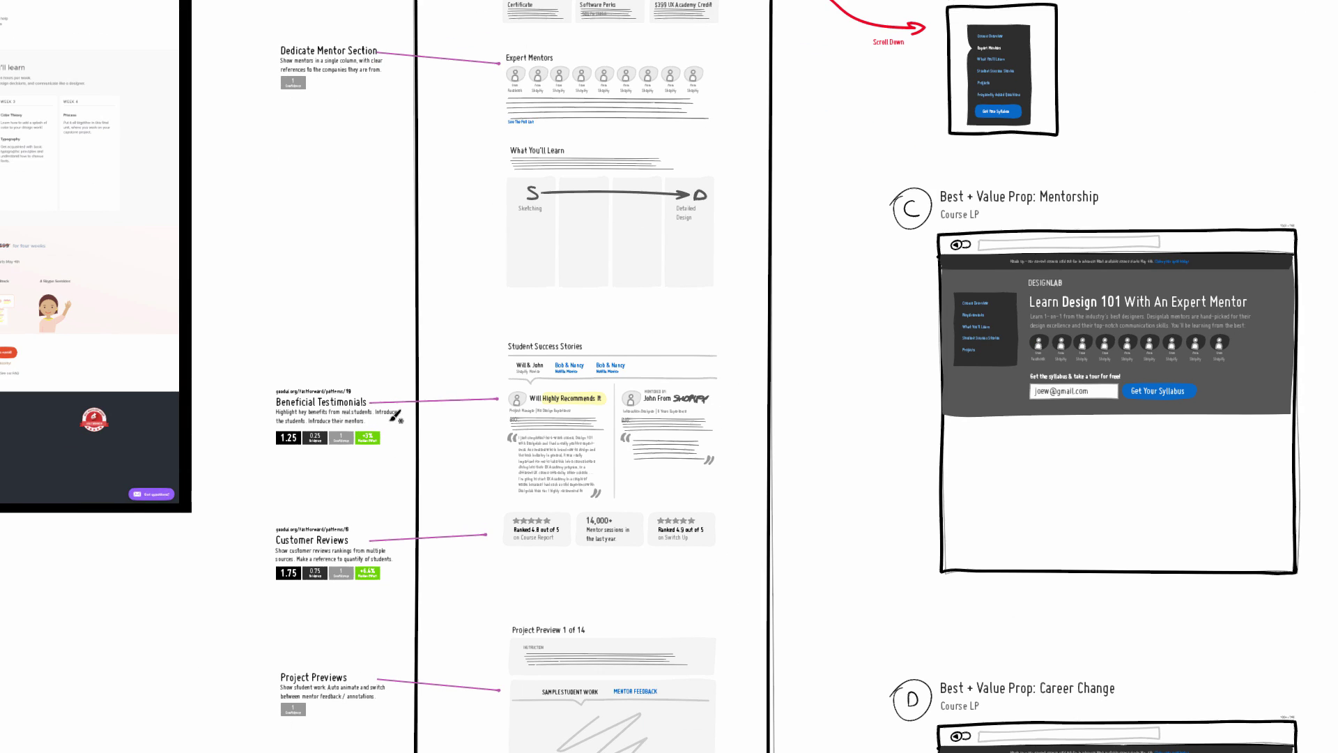
drag(428, 390, 662, 412)
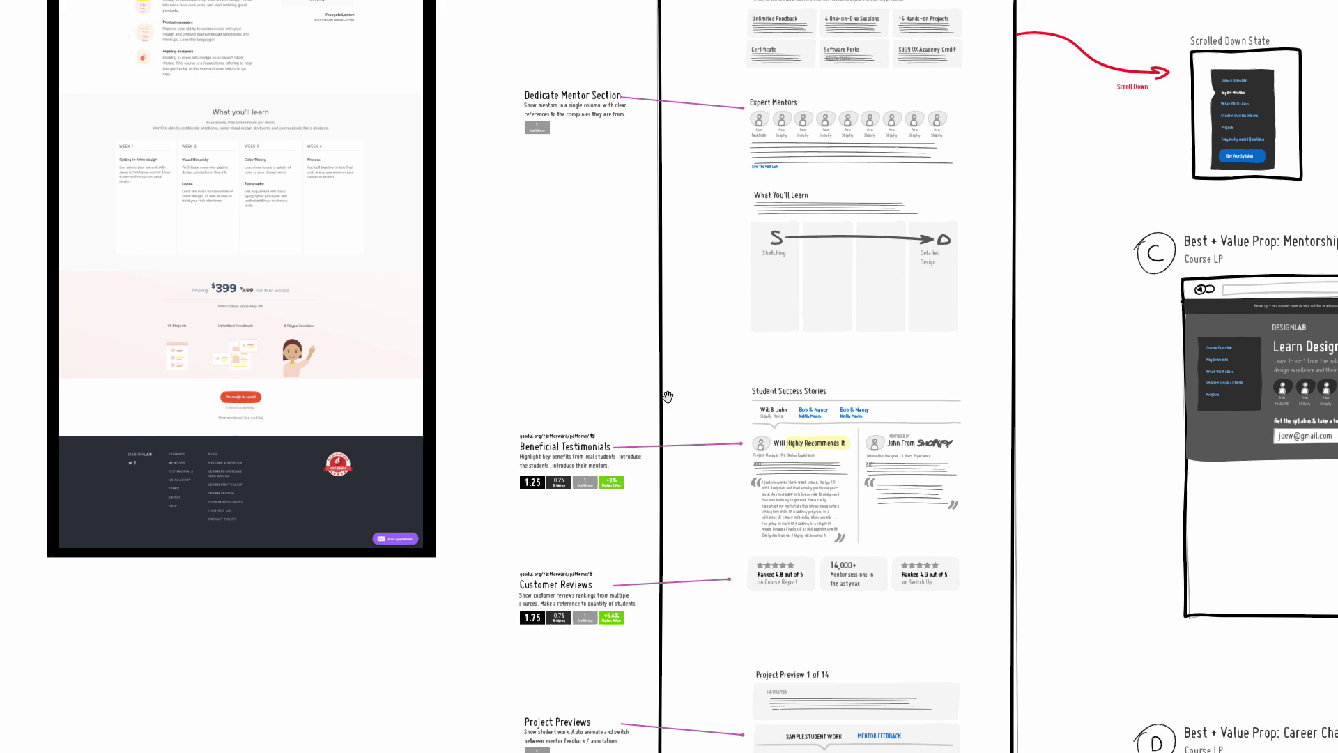
ctrl+alt+click(619, 329)
drag(606, 207, 544, 404)
drag(468, 174, 499, 254)
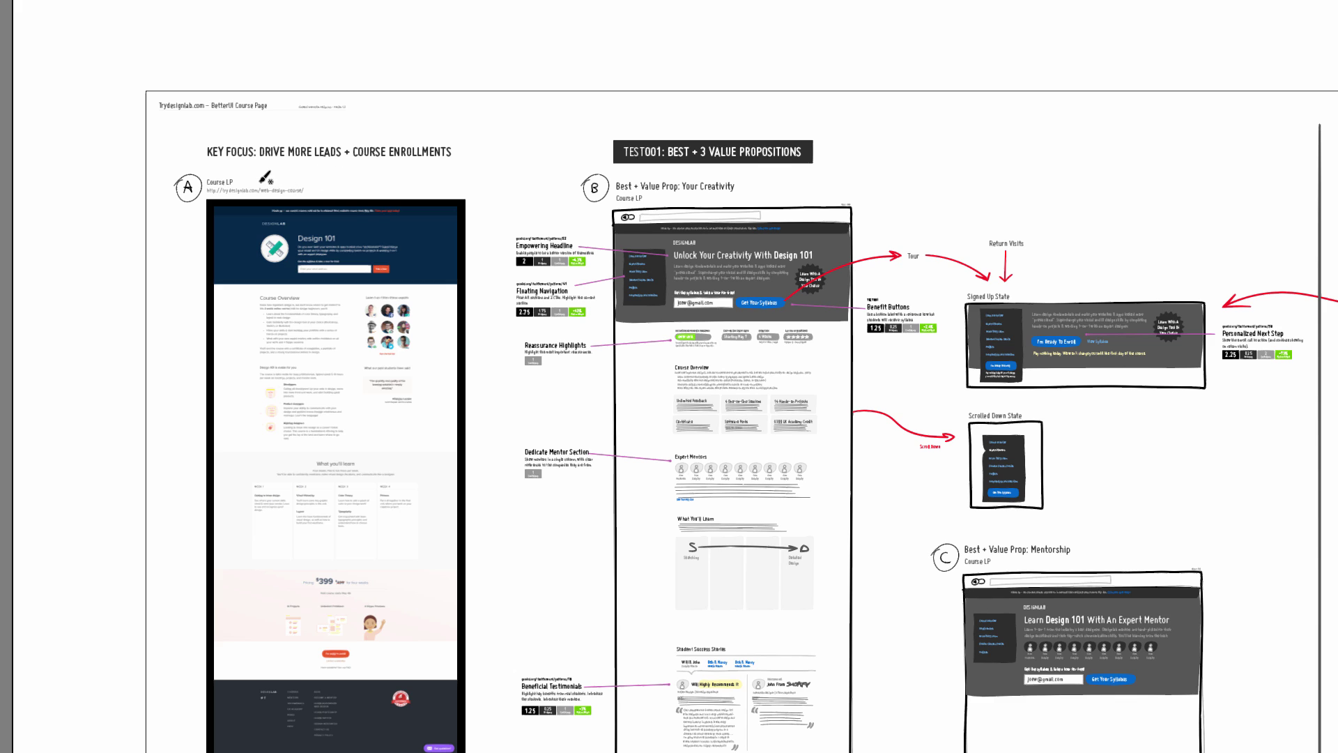
mouse_move(260, 182)
mouse_down()
mouse_move(557, 171)
mouse_move(535, 196)
mouse_up()
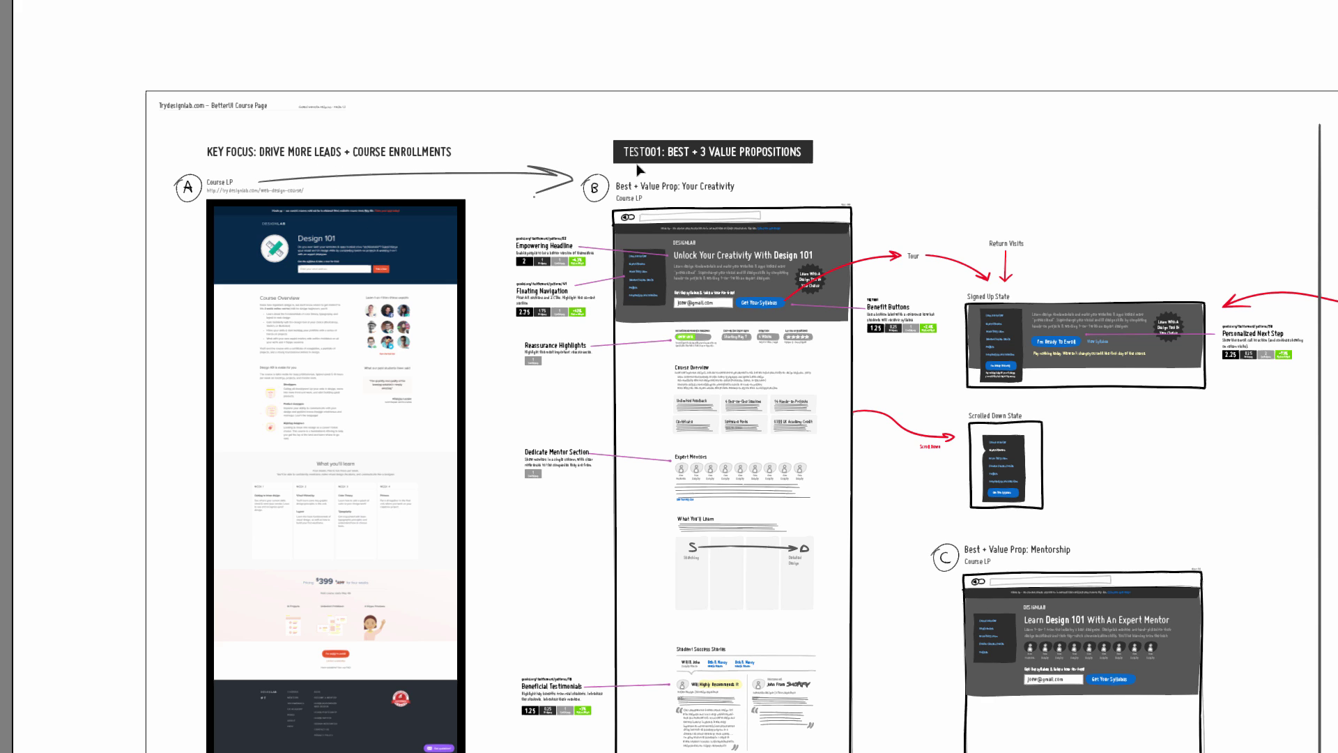
key(ctrl+z)
drag(582, 126, 686, 171)
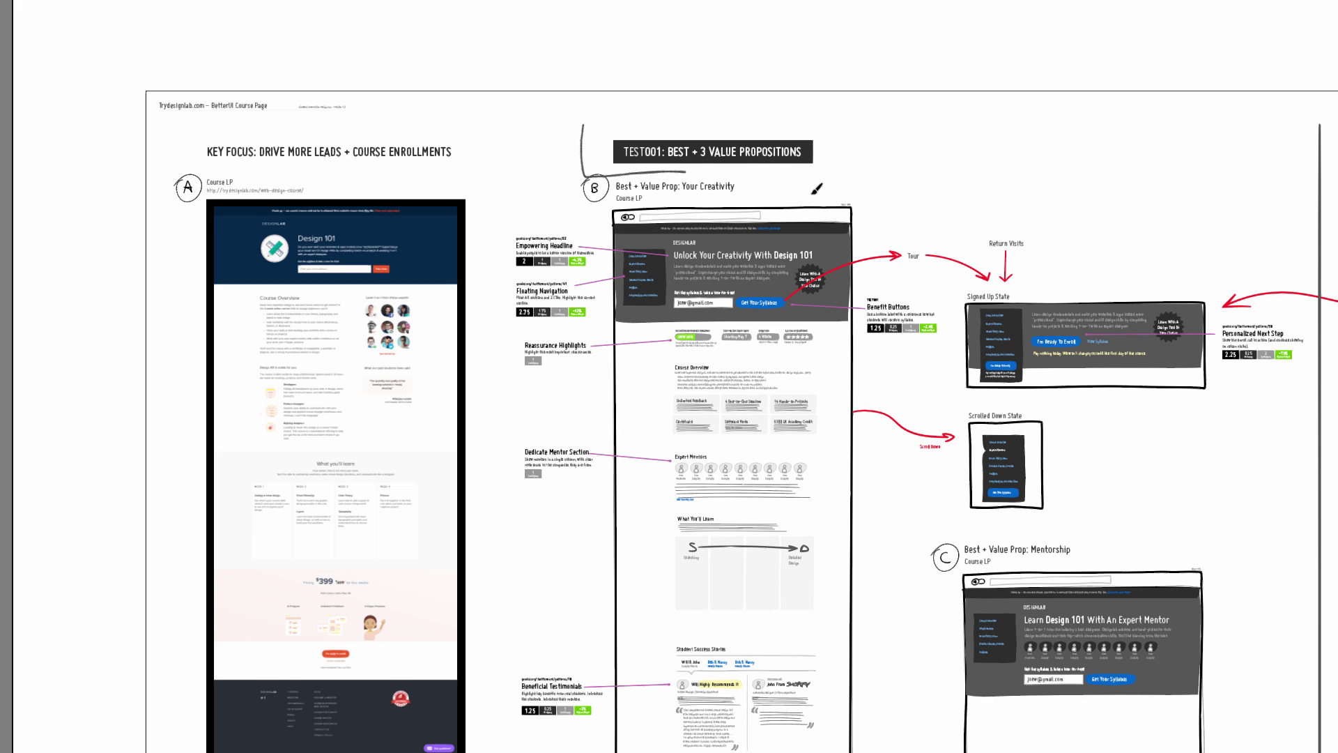
mouse_move(812, 194)
mouse_down()
mouse_move(537, 152)
mouse_move(552, 193)
mouse_up()
key(ctrl+z)
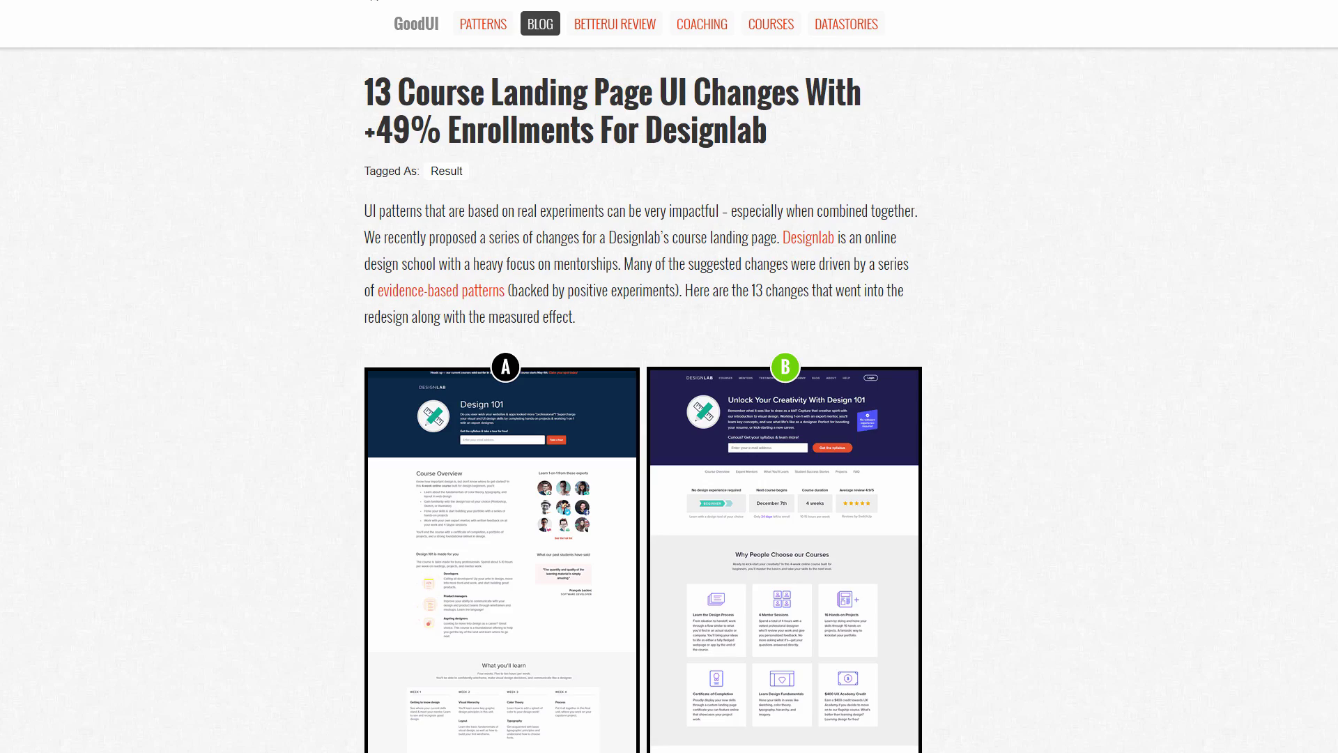
Scroll the Designlab post past its 13 changes to the +49% Enrollments results chart.
scroll(642, 376, down, 20)
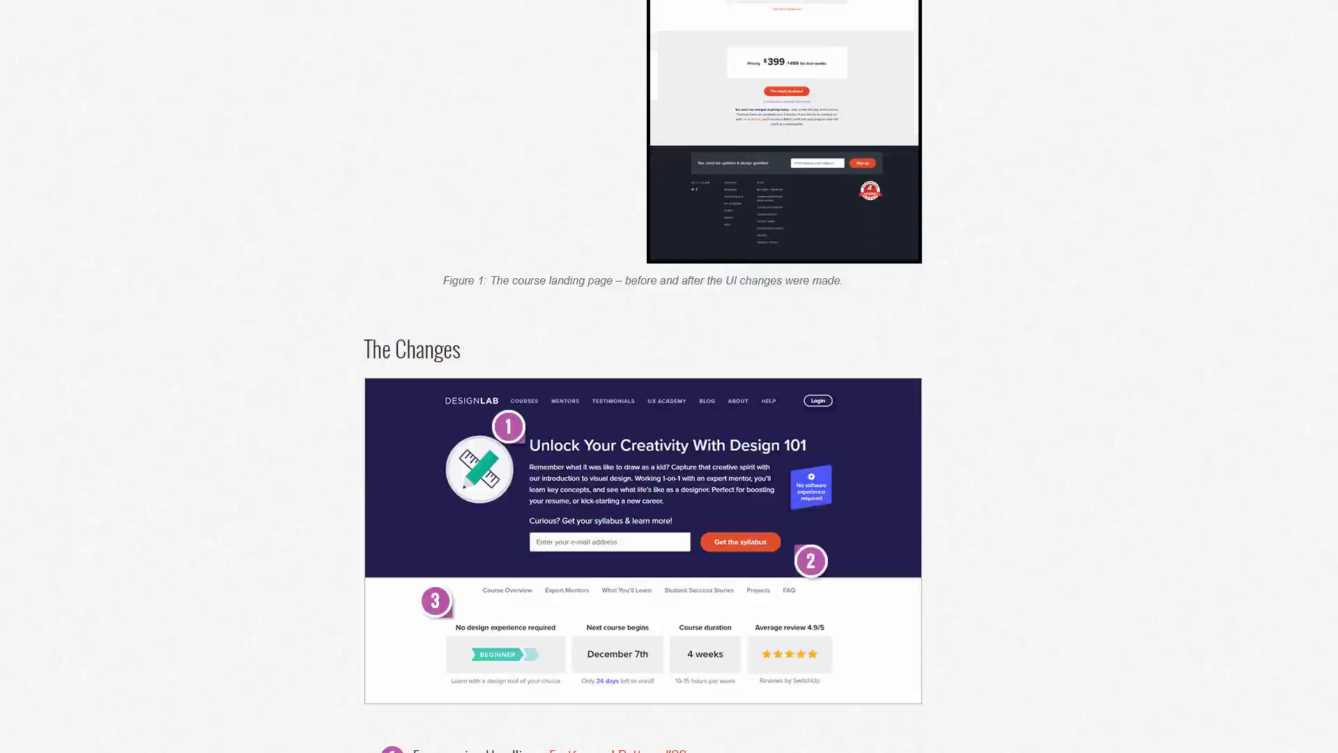
scroll(642, 377, down, 20)
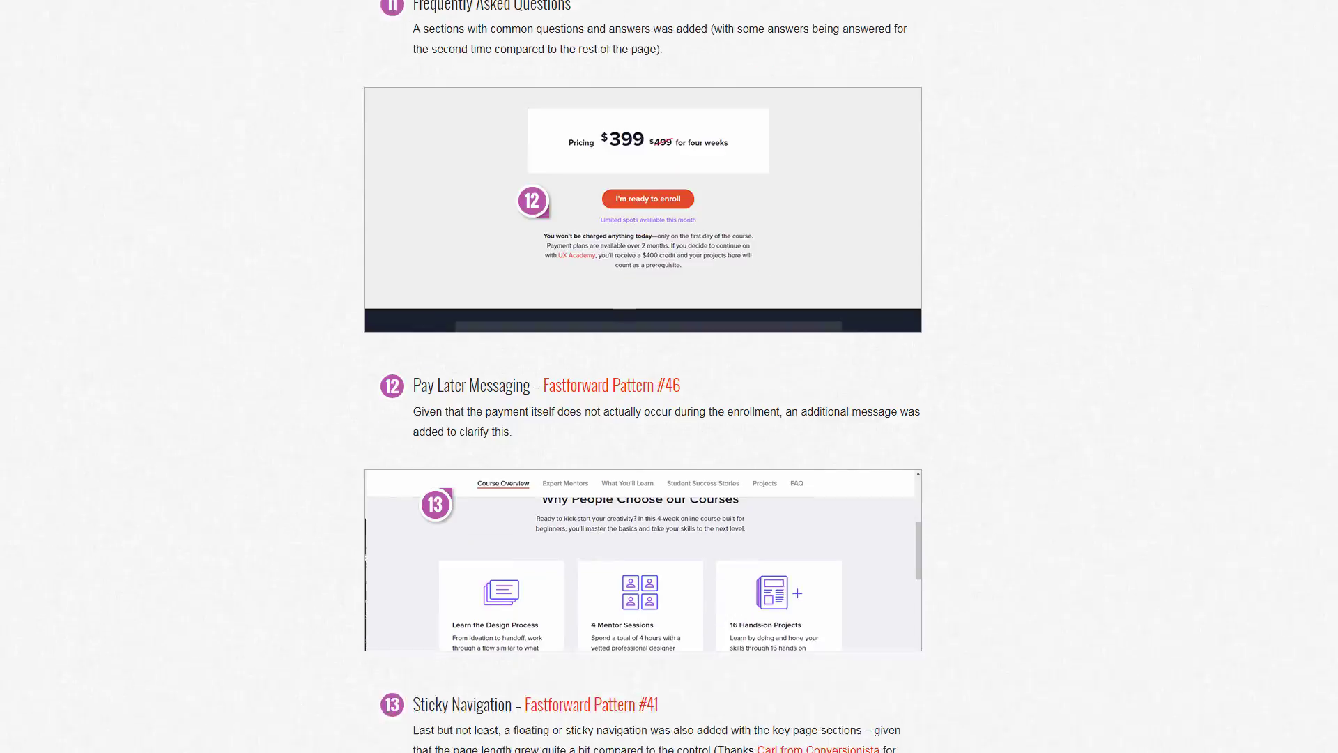
scroll(778, 417, down, 2)
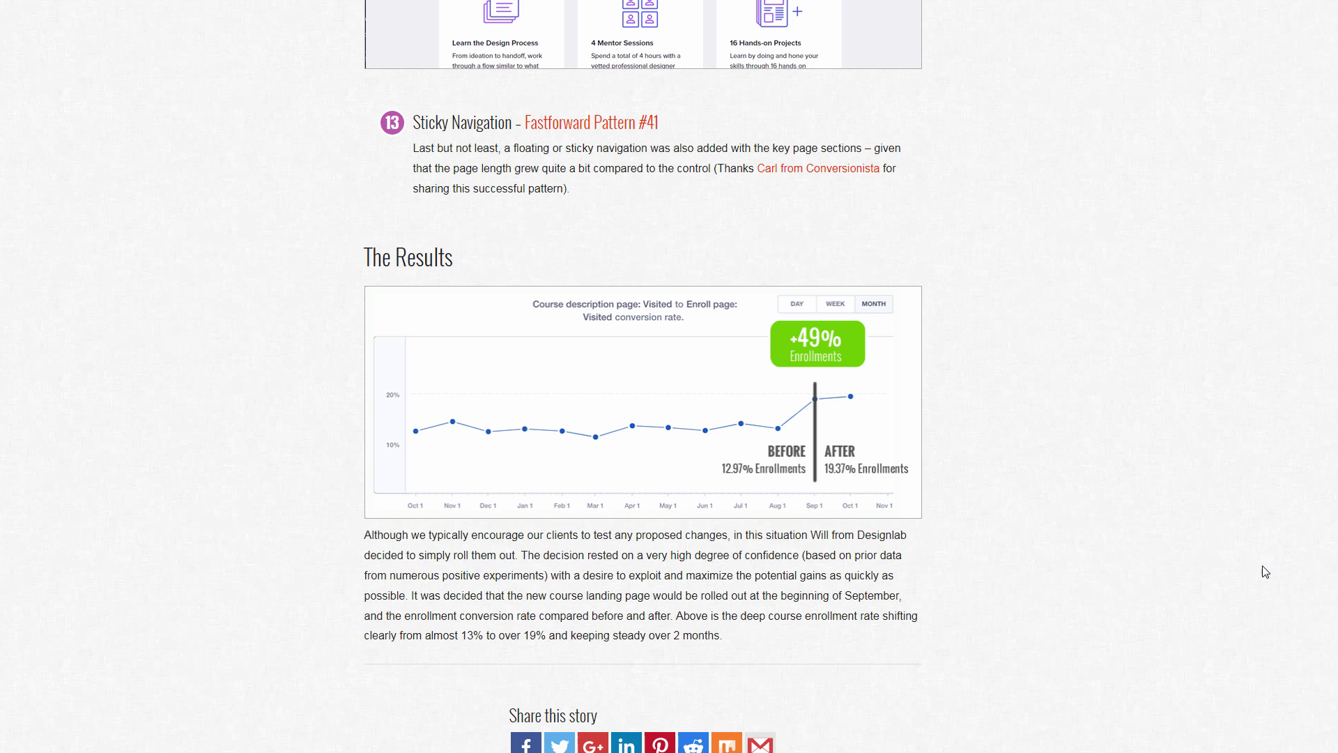
mouse_move(517, 442)
scroll(669, 377, down, 1)
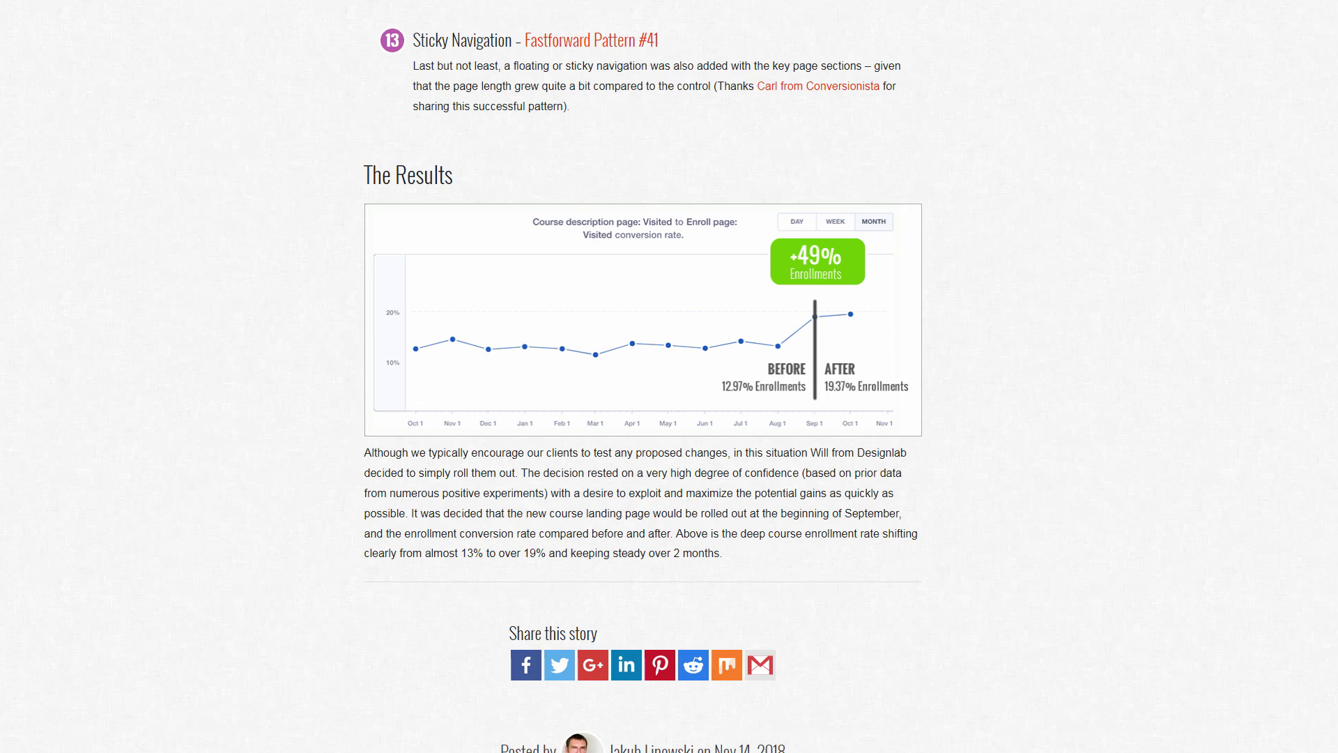
scroll(669, 376, down, 2)
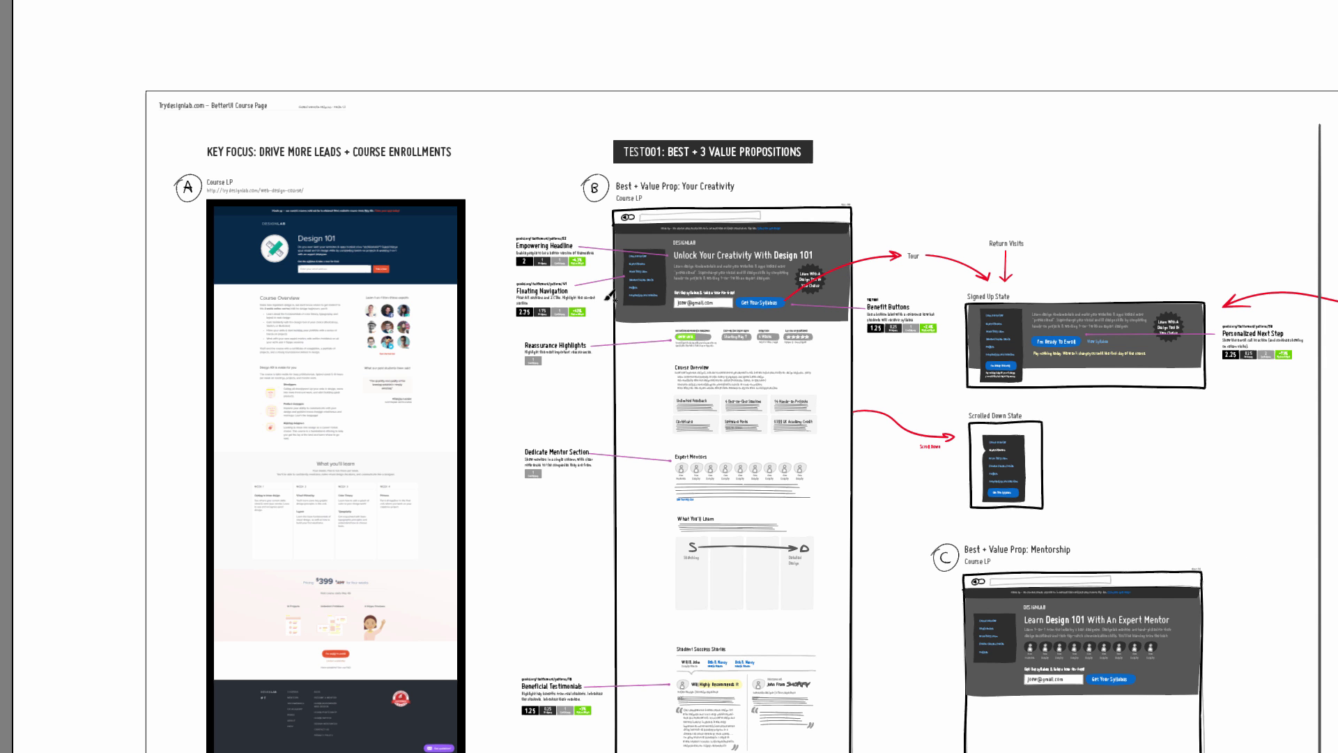
Pan right and zoom out with Ctrl+- so TEST001 and TEST002 boards are both visible.
drag(651, 406, 514, 333)
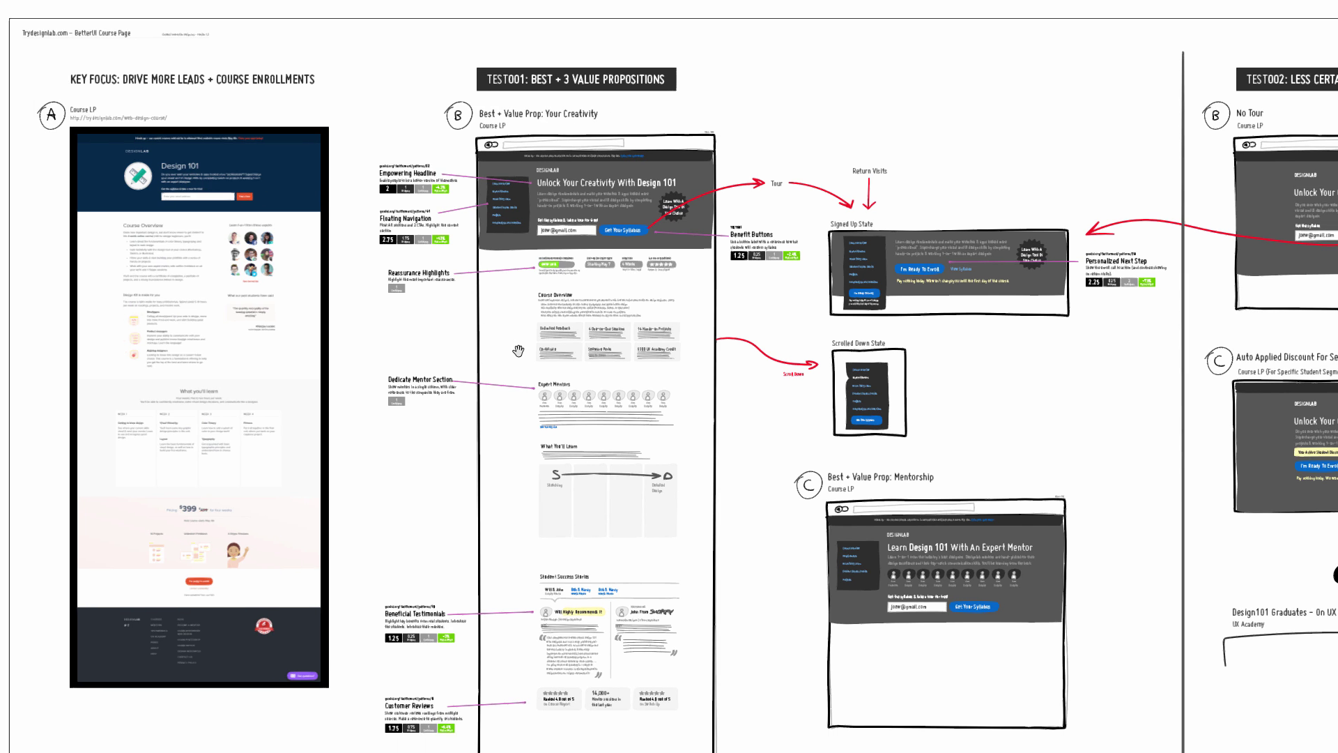
key(ctrl+minus)
drag(658, 359, 591, 306)
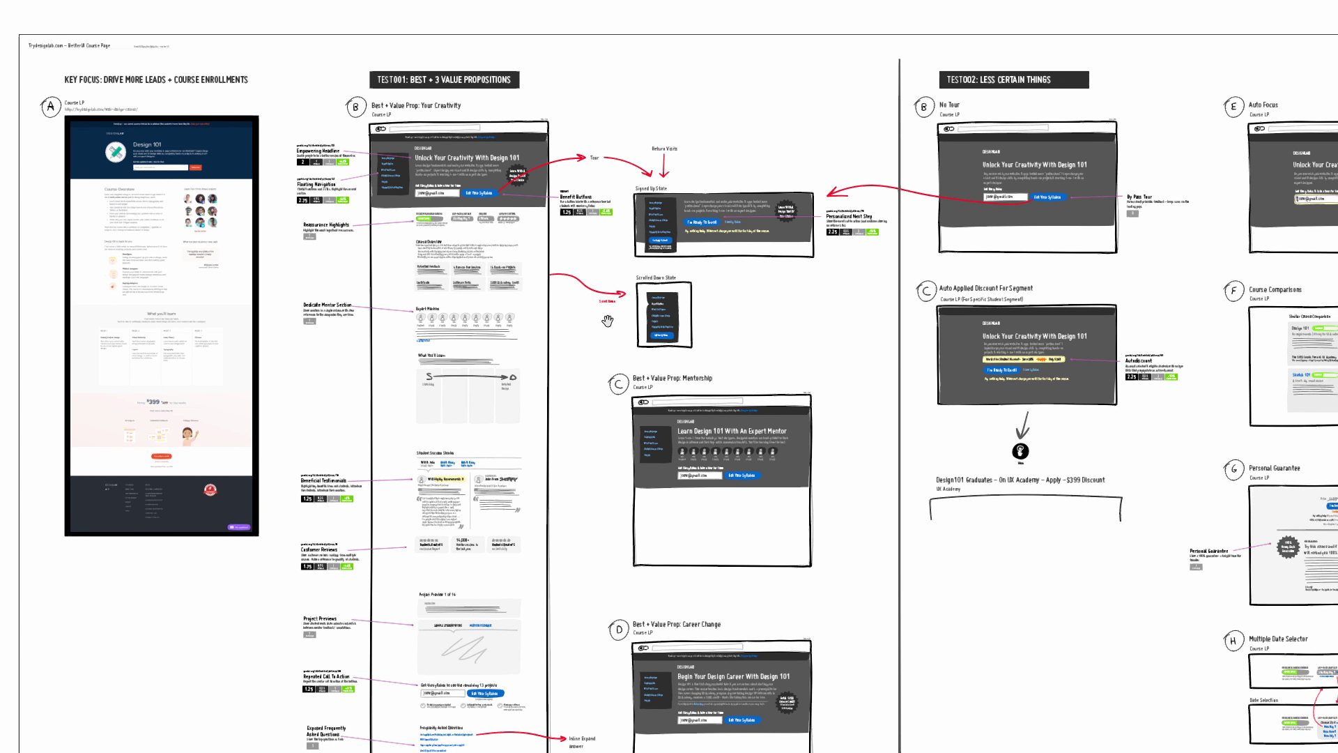
key(p)
drag(685, 346, 658, 330)
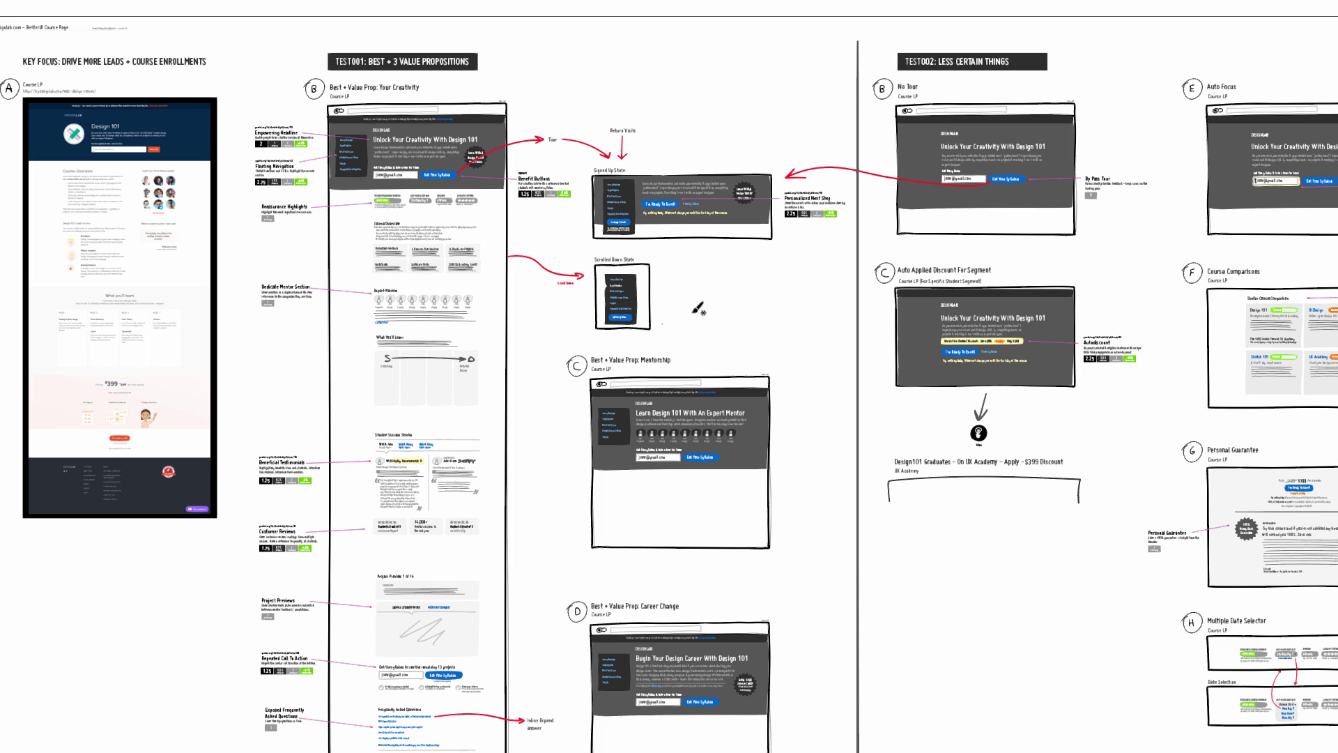
click(738, 310)
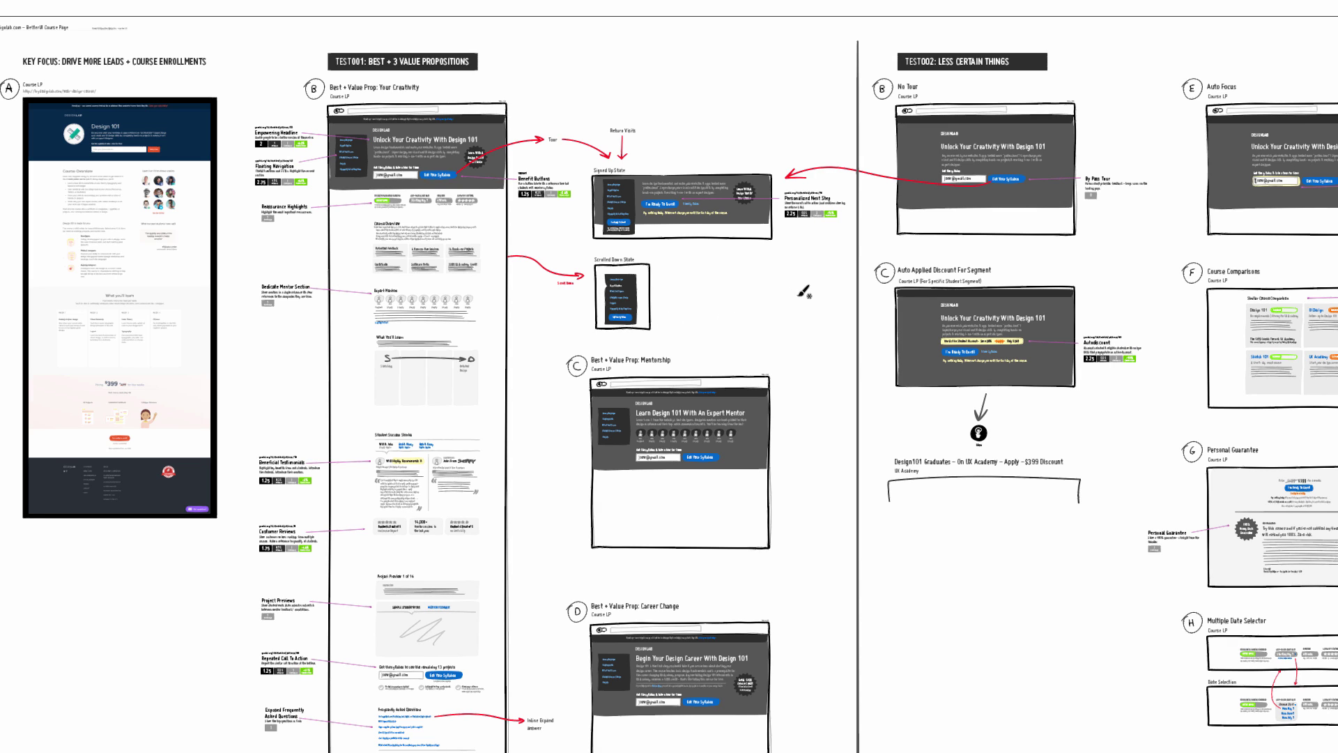